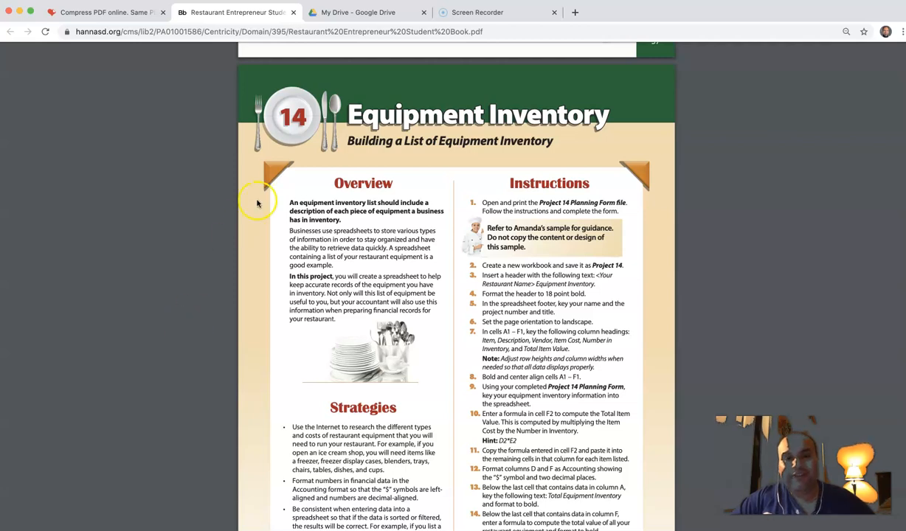
Step: Read through the Project 14 Equipment Inventory instructions and sample table, then go to My Drive
scroll(333, 148, up, 10)
scroll(337, 150, up, 15)
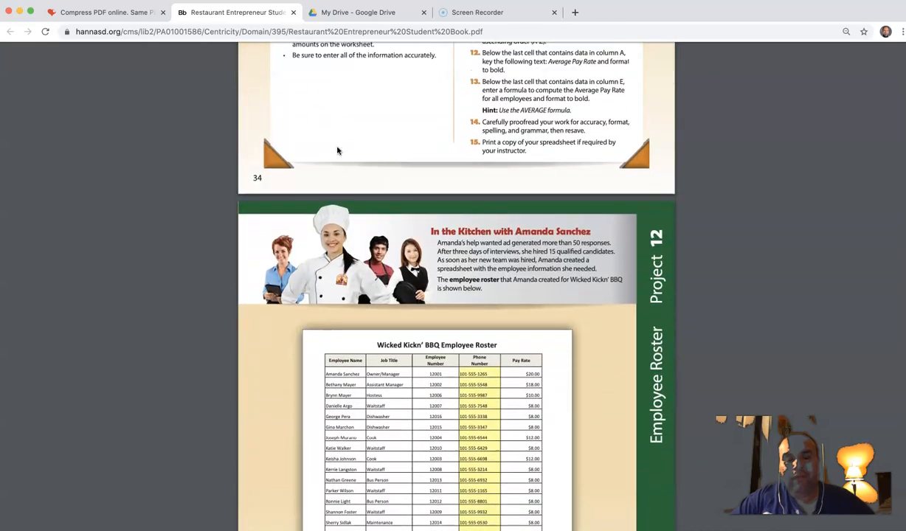
scroll(337, 150, down, 4)
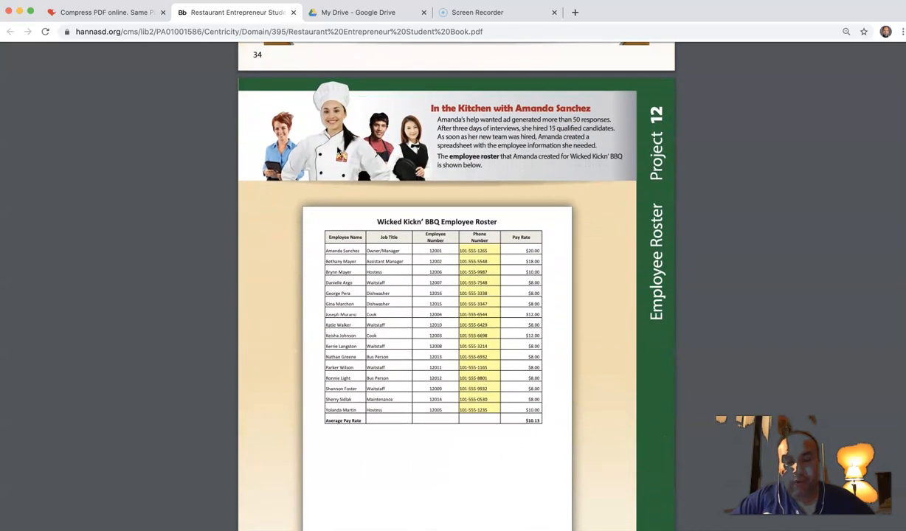
scroll(338, 149, down, 12)
scroll(337, 150, down, 15)
scroll(338, 149, down, 8)
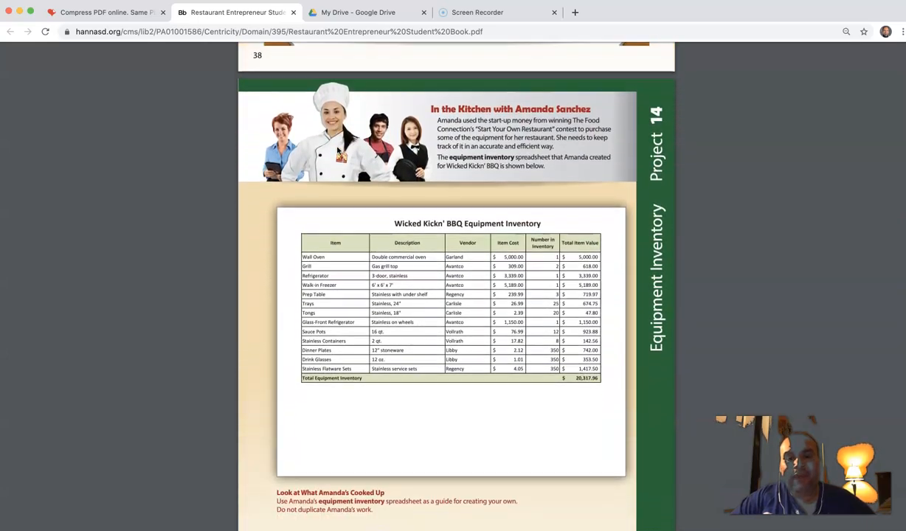
scroll(337, 149, down, 1)
scroll(486, 246, up, 3)
scroll(485, 245, down, 1)
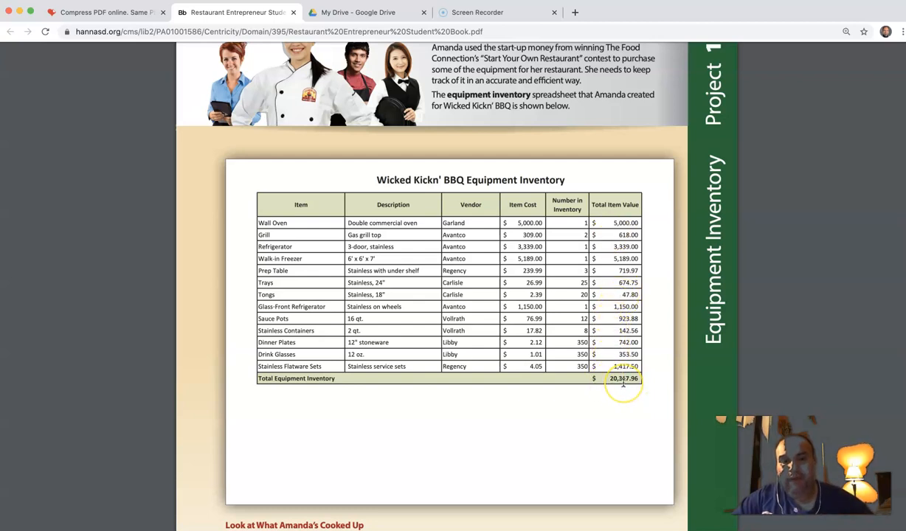
scroll(623, 381, up, 9)
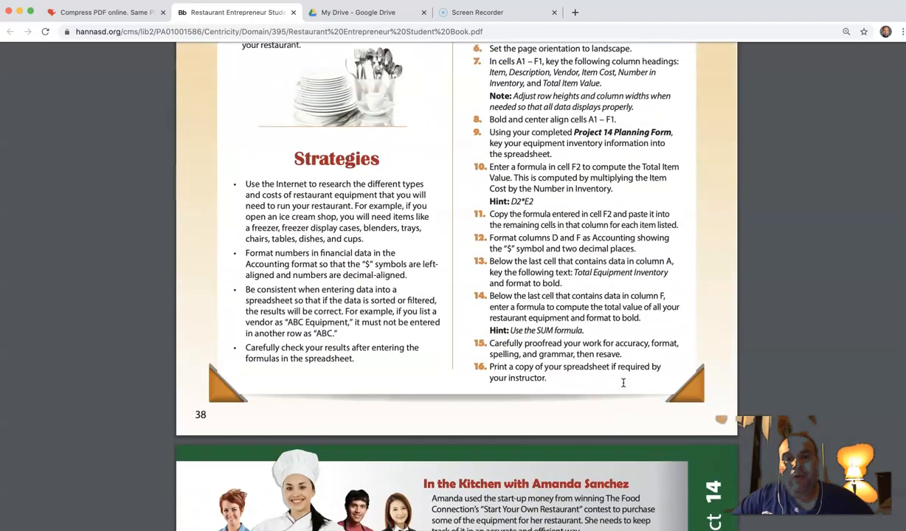
scroll(623, 381, up, 3)
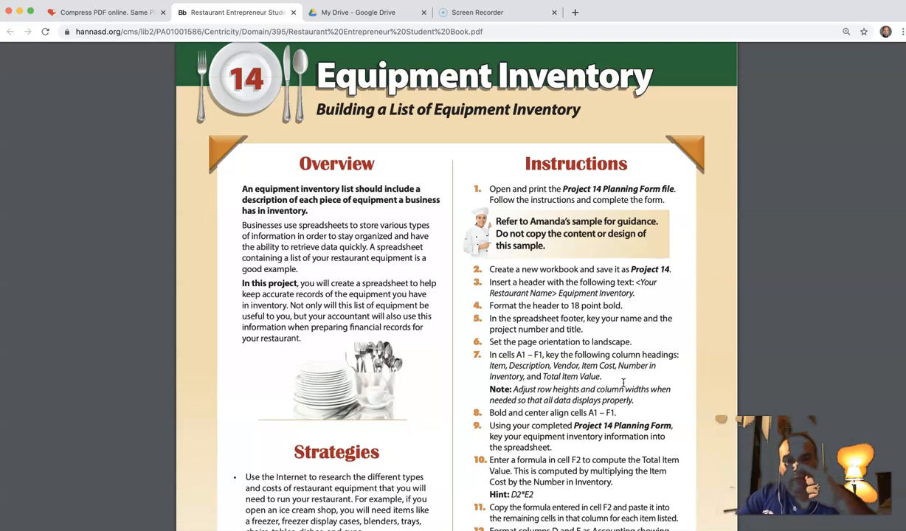
scroll(623, 382, down, 10)
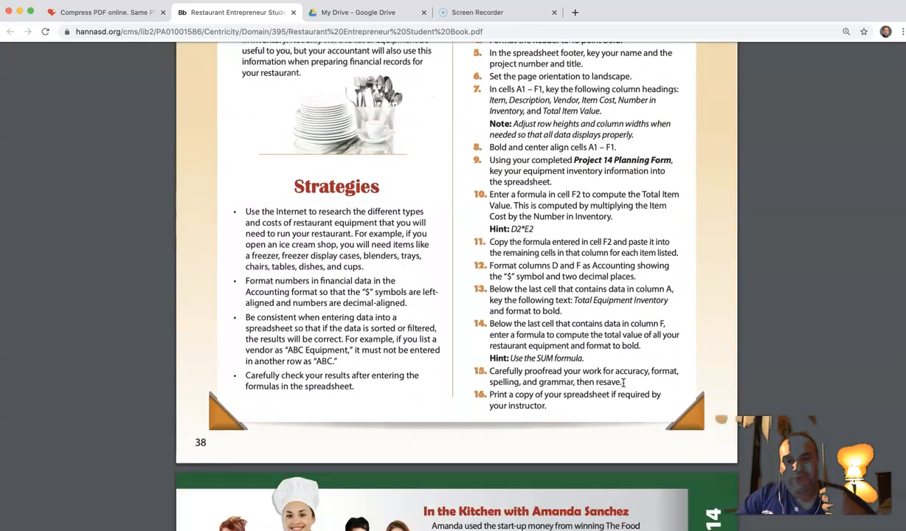
scroll(624, 382, down, 2)
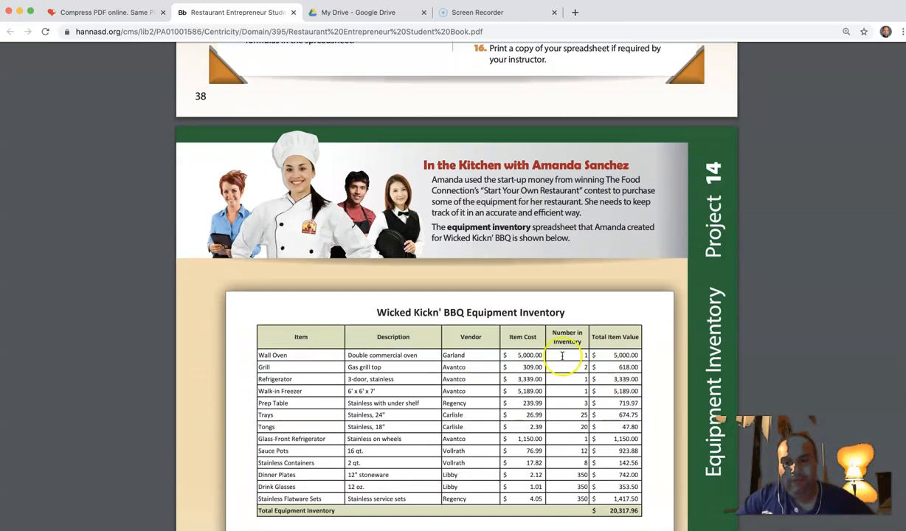
mouse_move(37, 529)
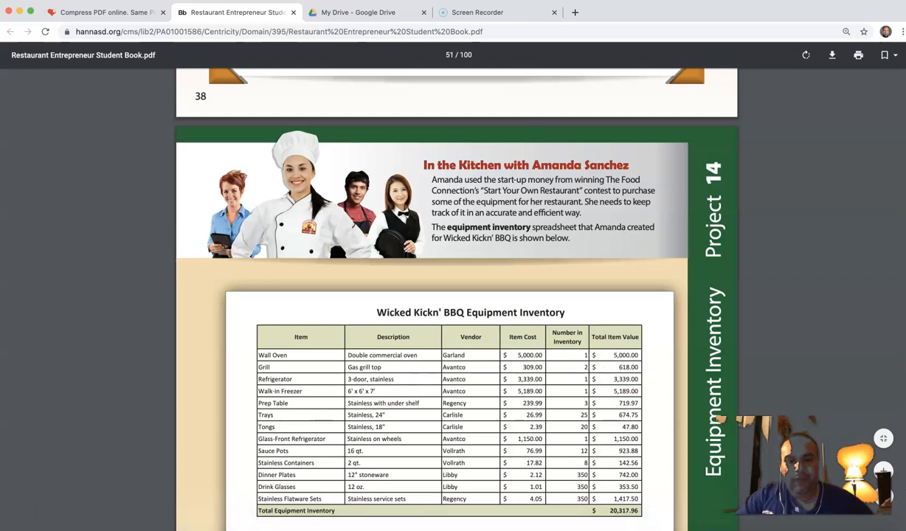
click(336, 12)
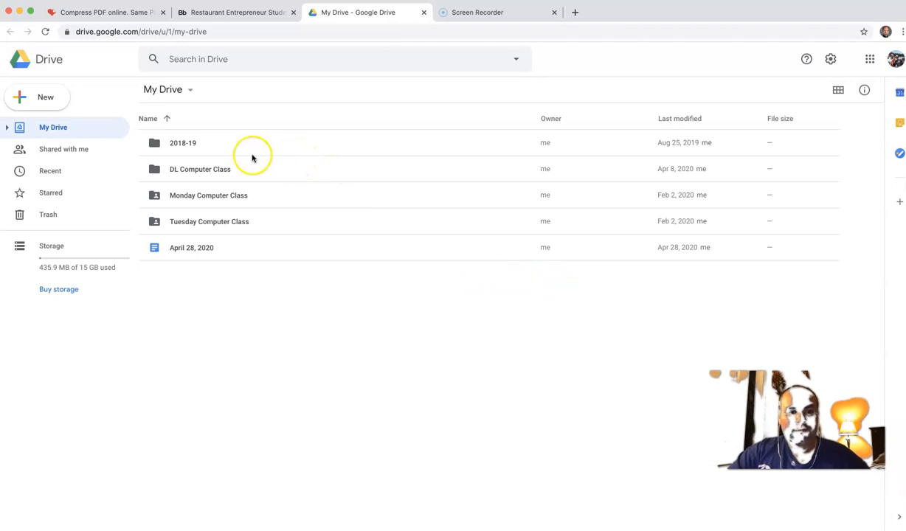
Step: In DL Computer Class > The Office Specialist > Google Sheets, create a new blank spreadsheet
double_click(196, 173)
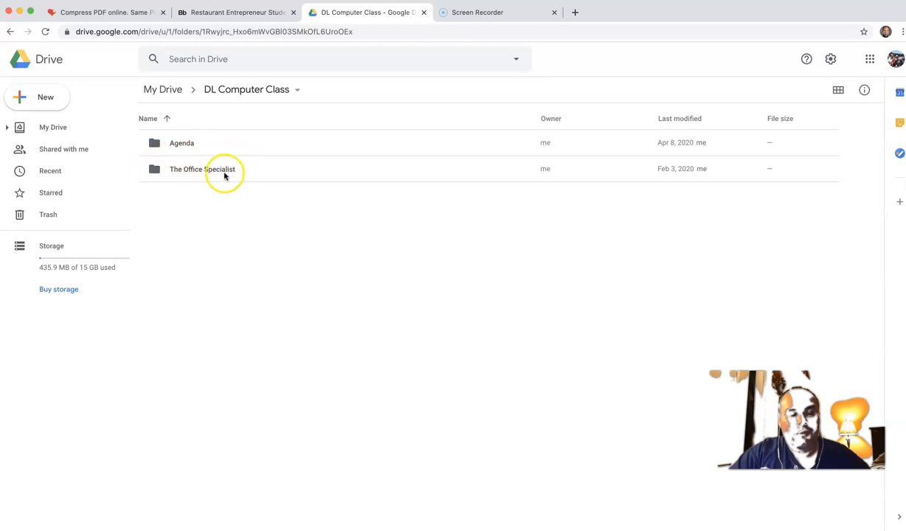
double_click(194, 172)
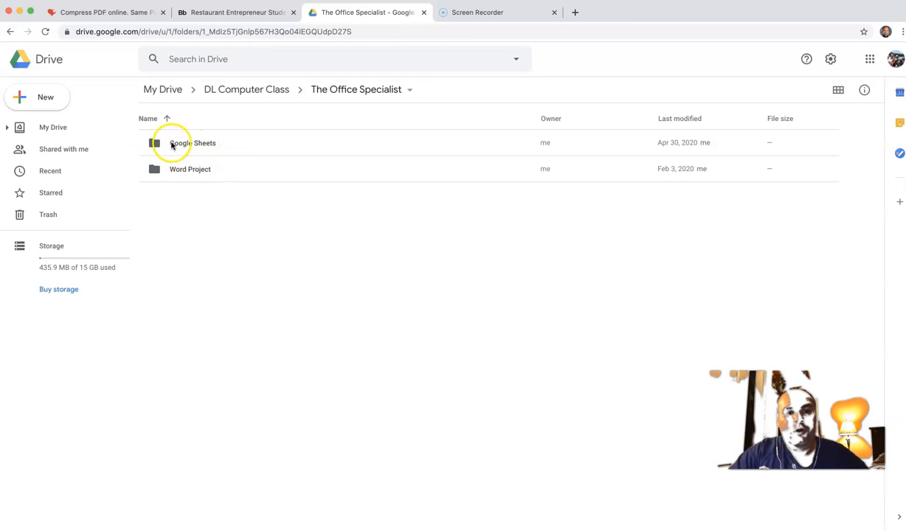
double_click(190, 143)
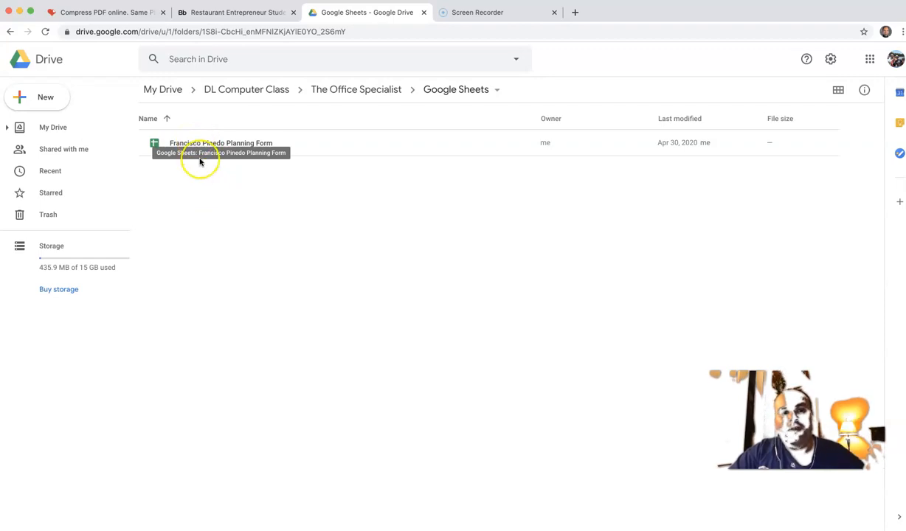
click(48, 103)
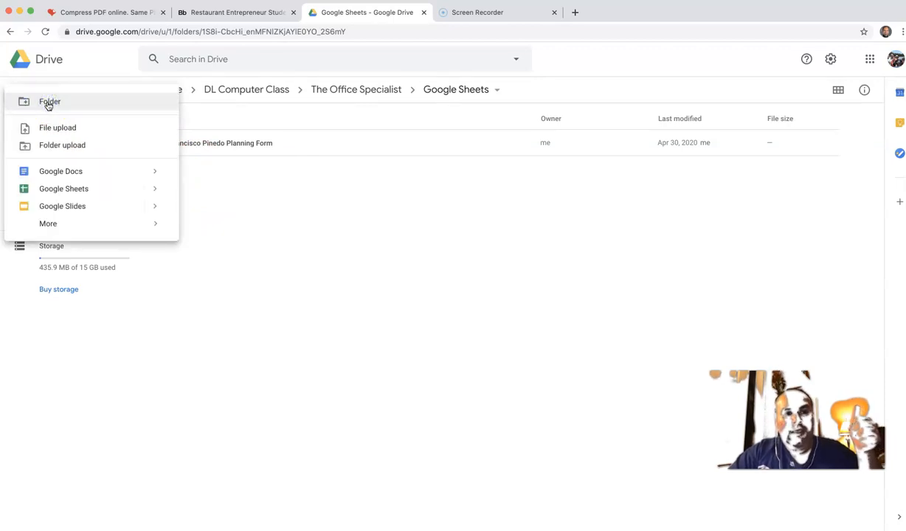
click(69, 191)
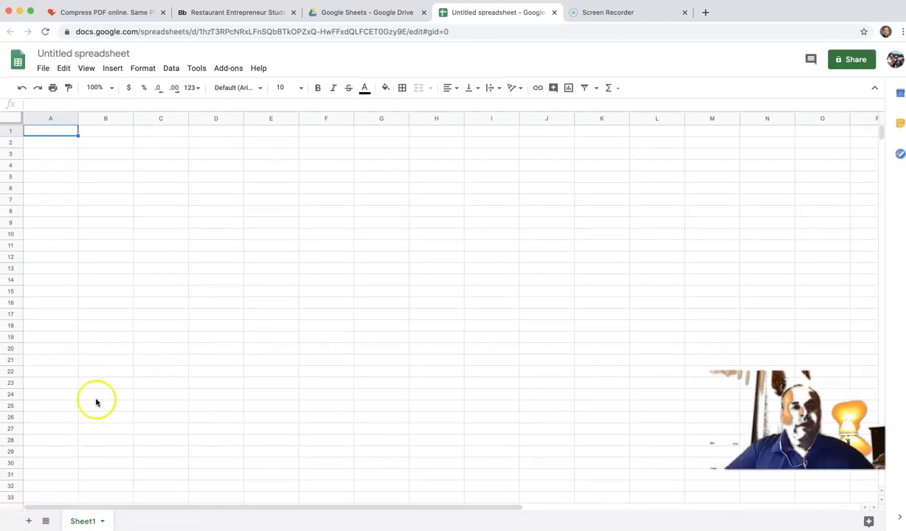
Step: Check the assignment instructions in the PDF
click(234, 12)
scroll(526, 286, up, 10)
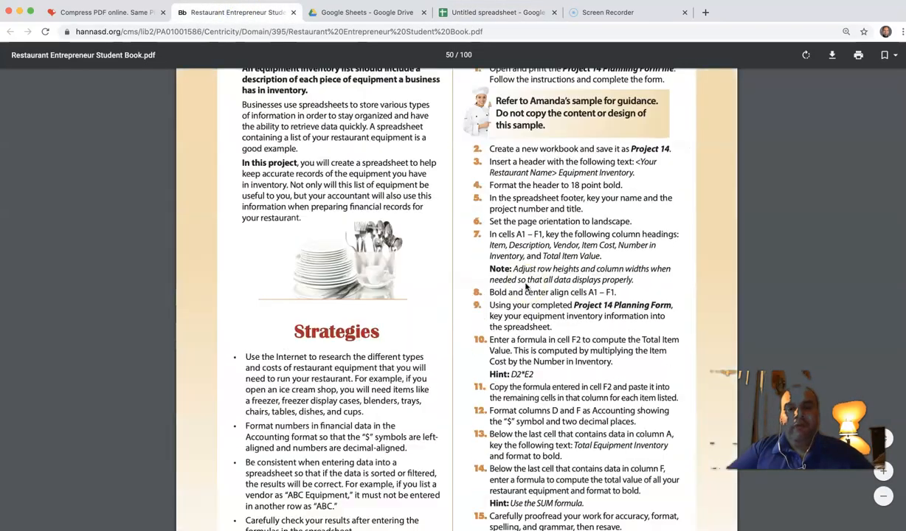
scroll(526, 287, up, 5)
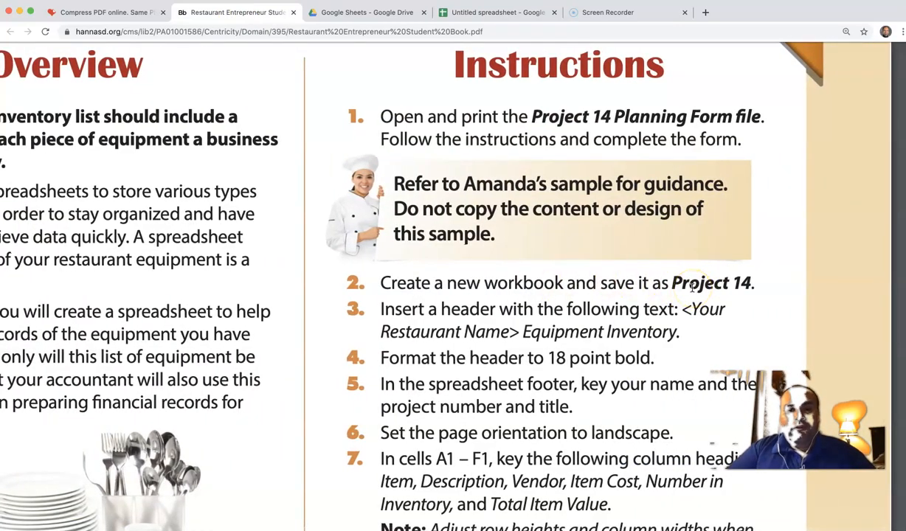
Step: Title the spreadsheet 'Project 14' followed by the student's full name, then bring the PDF forward
click(499, 12)
click(127, 54)
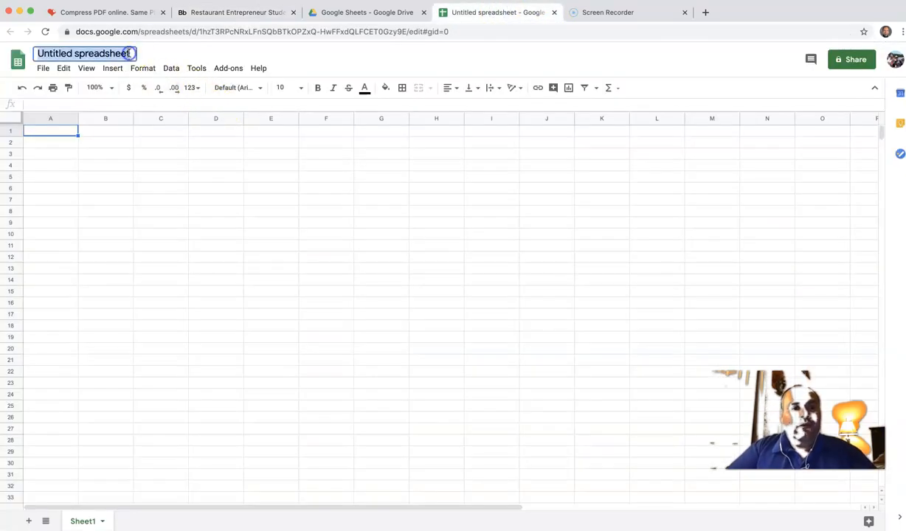
text(Projh)
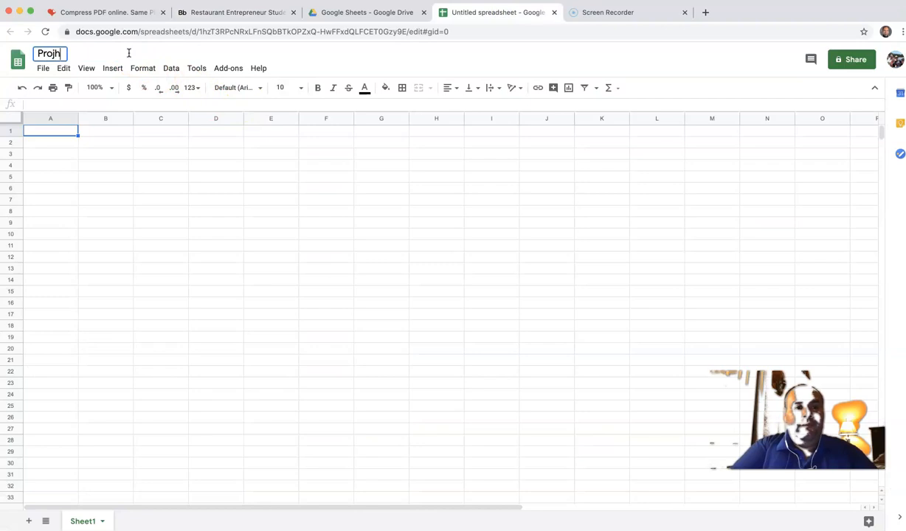
key(BackSpace)
text(ect 14)
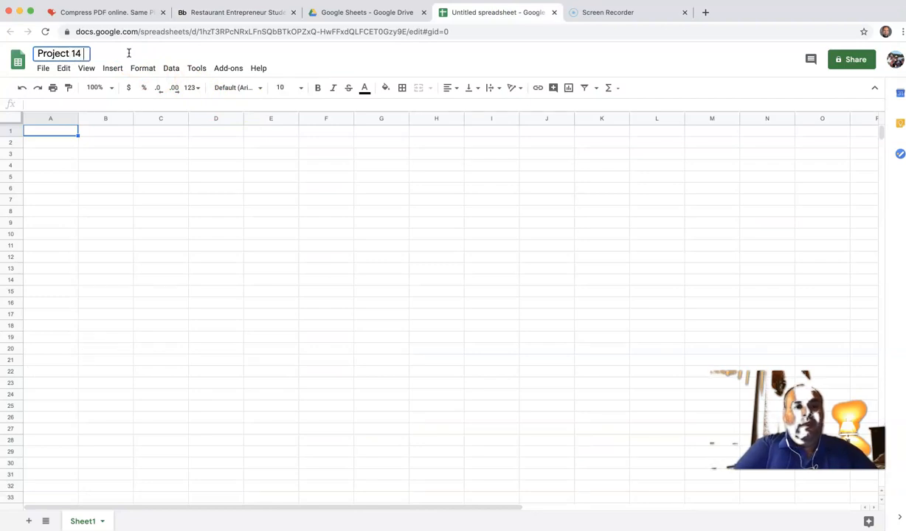
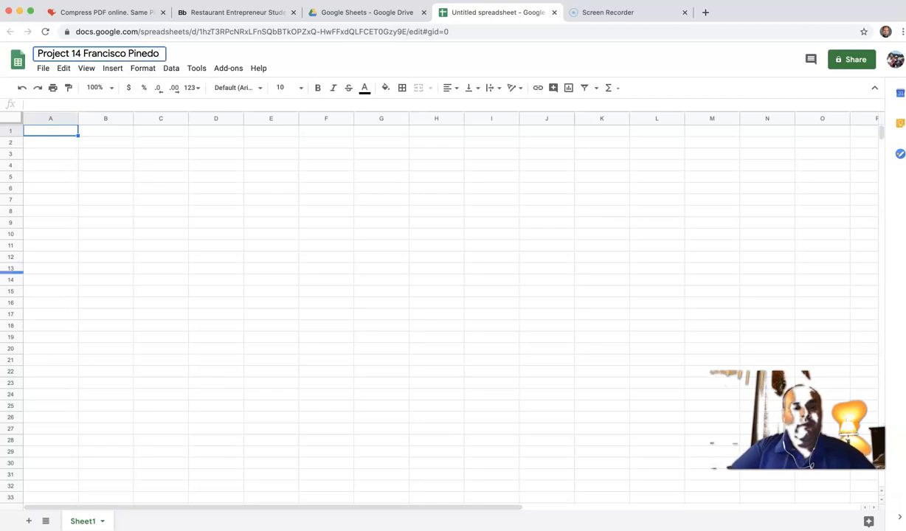
drag(232, 13, 362, 12)
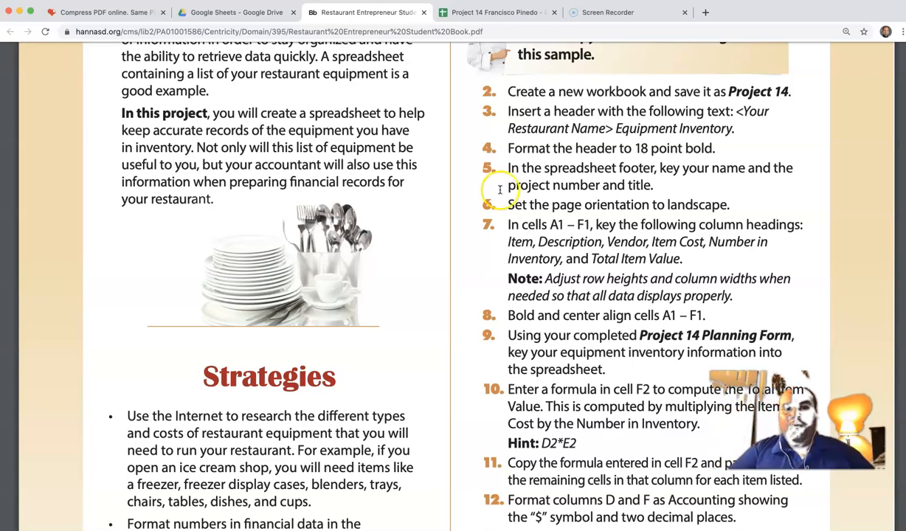
Step: Enter Item, Description, Vendor, Item Cost, Number in Inventory, Total Item Value in A1–F1
scroll(485, 294, down, 5)
scroll(485, 293, down, 10)
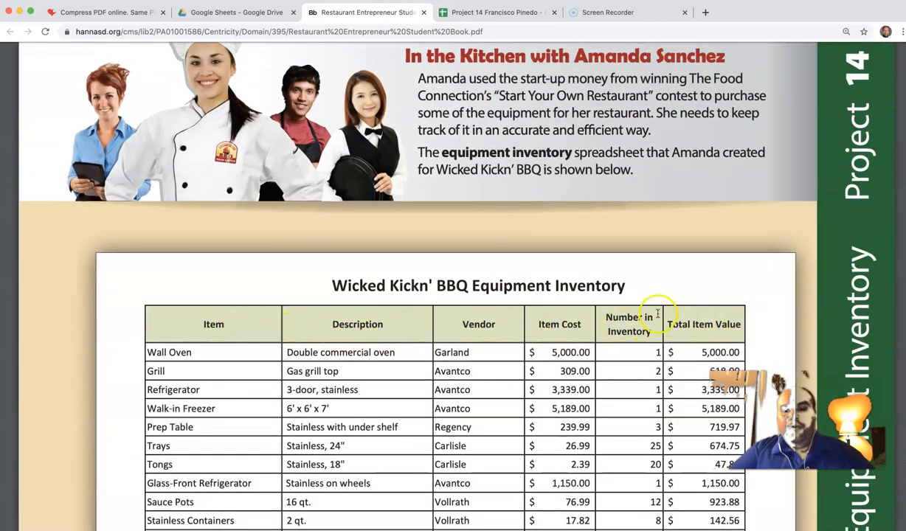
click(496, 13)
click(57, 132)
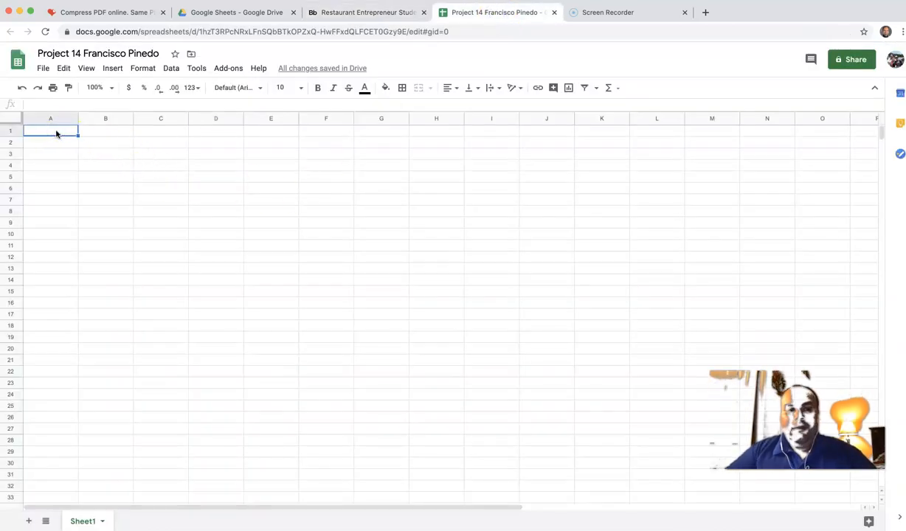
text(Item)
key(Tab)
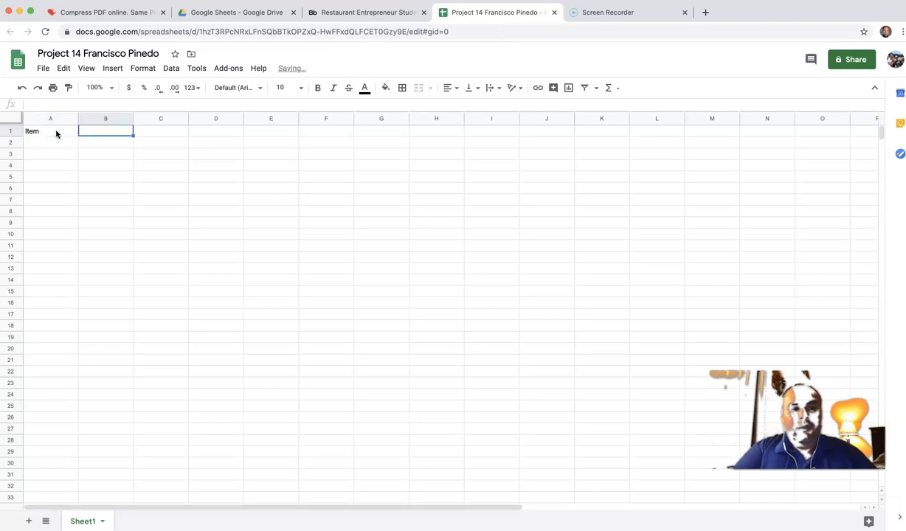
text(Description)
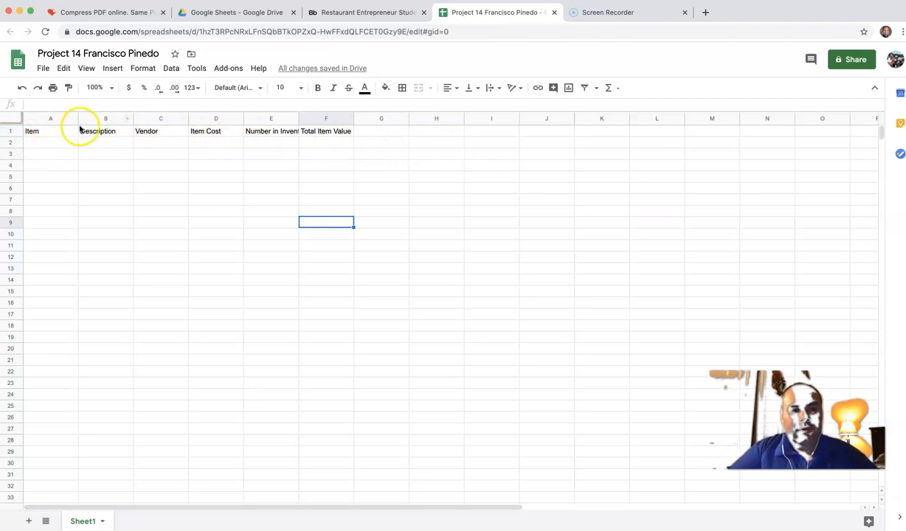
click(9, 132)
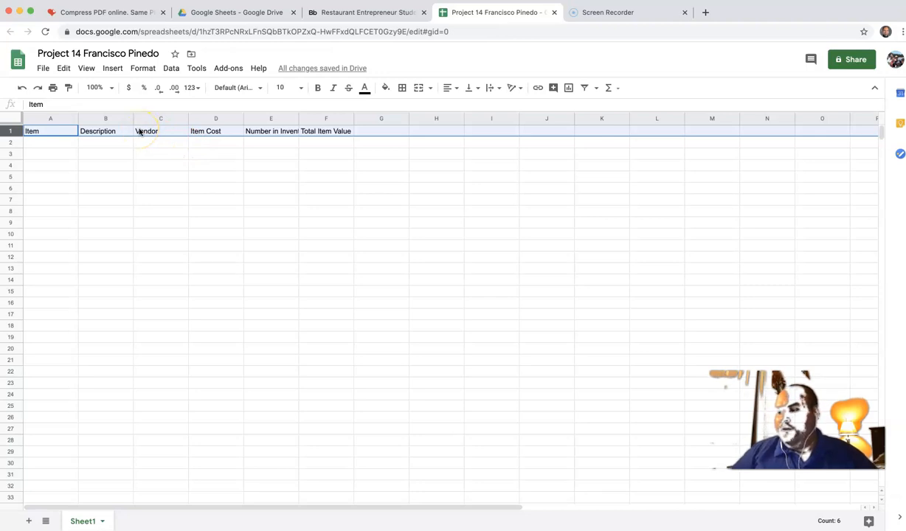
click(360, 12)
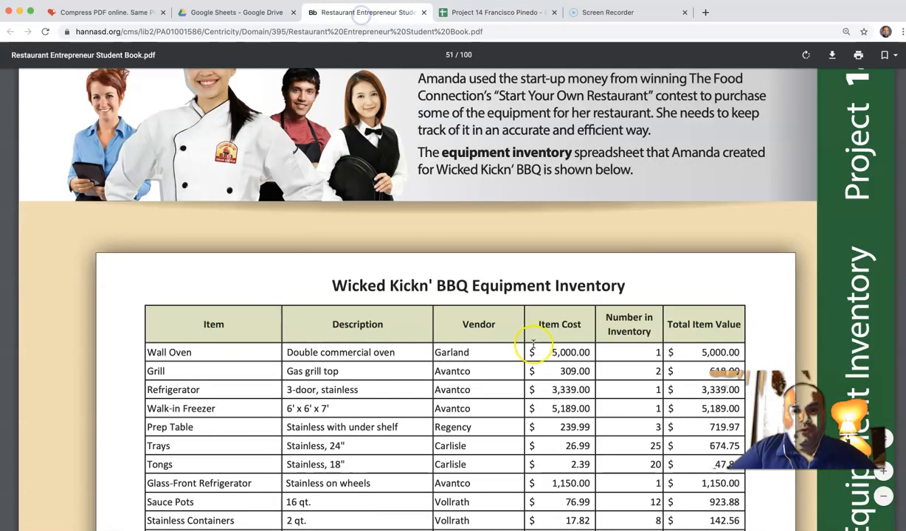
Step: Zoom into the PDF's sample inventory table for reference
key(super+plus)
scroll(532, 337, up, 10)
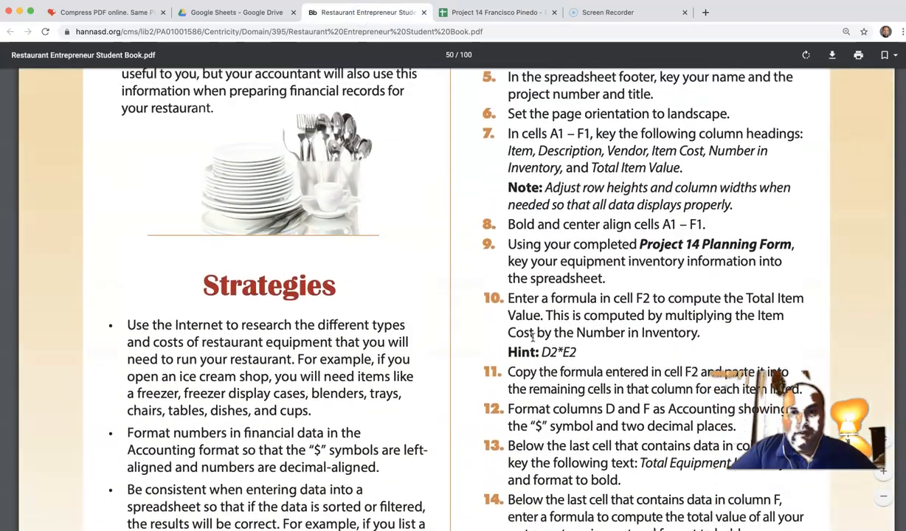
scroll(532, 338, up, 2)
scroll(532, 337, down, 2)
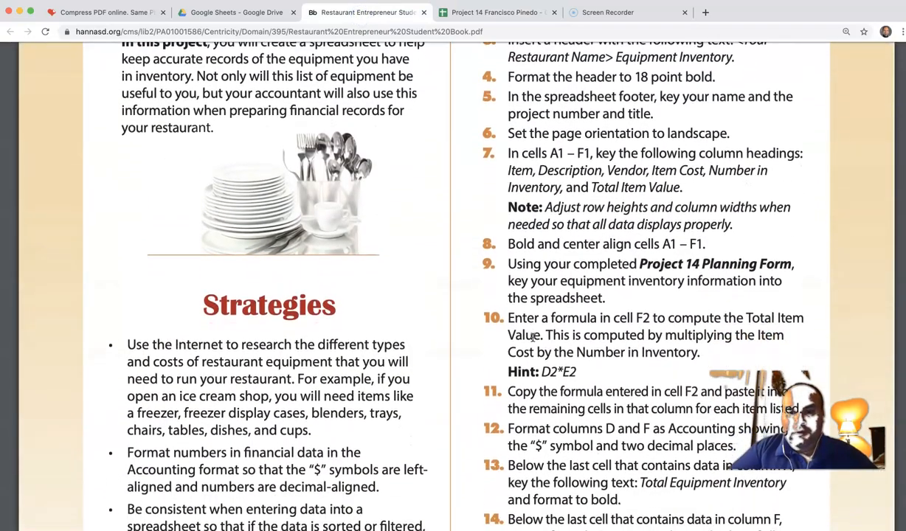
scroll(532, 337, up, 1)
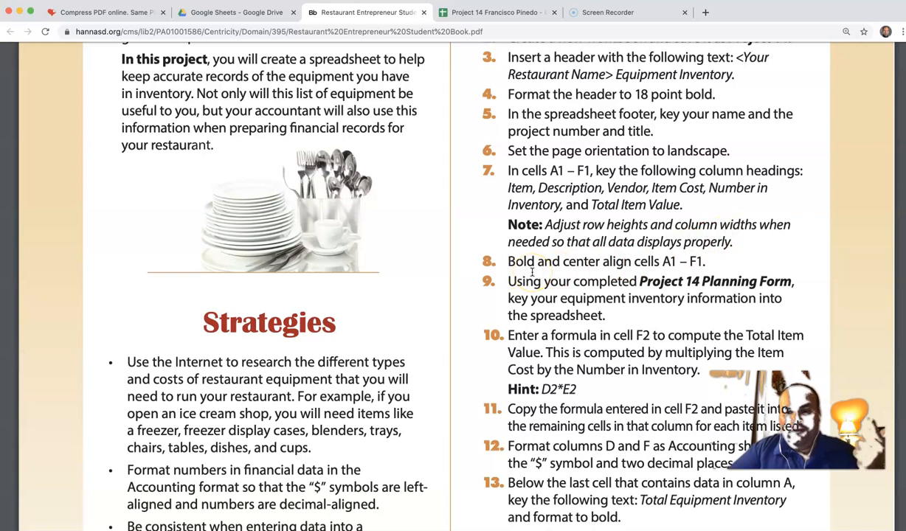
Step: Make the row 1 headings bold and center them horizontally
click(467, 12)
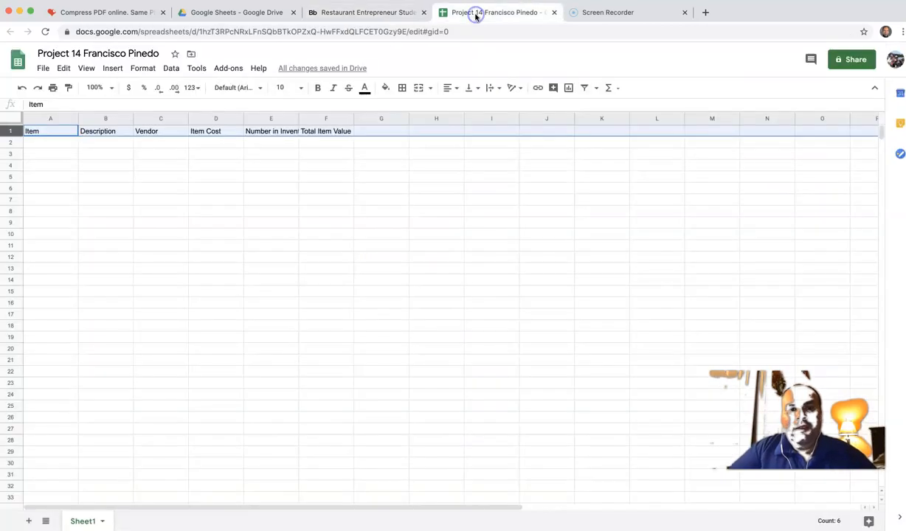
click(318, 89)
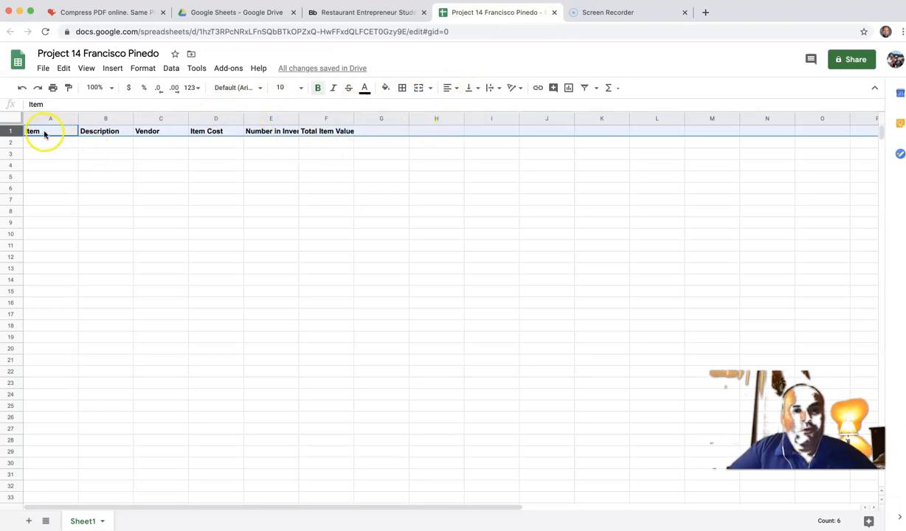
click(455, 89)
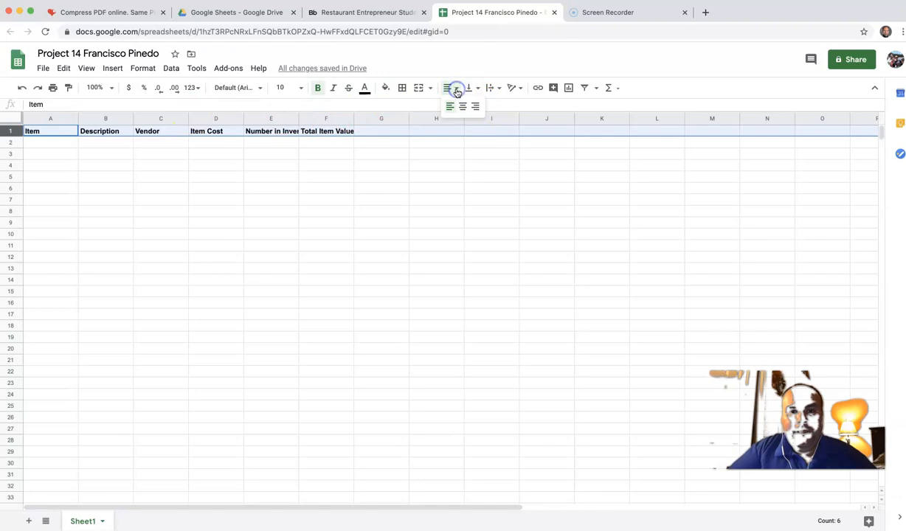
click(457, 92)
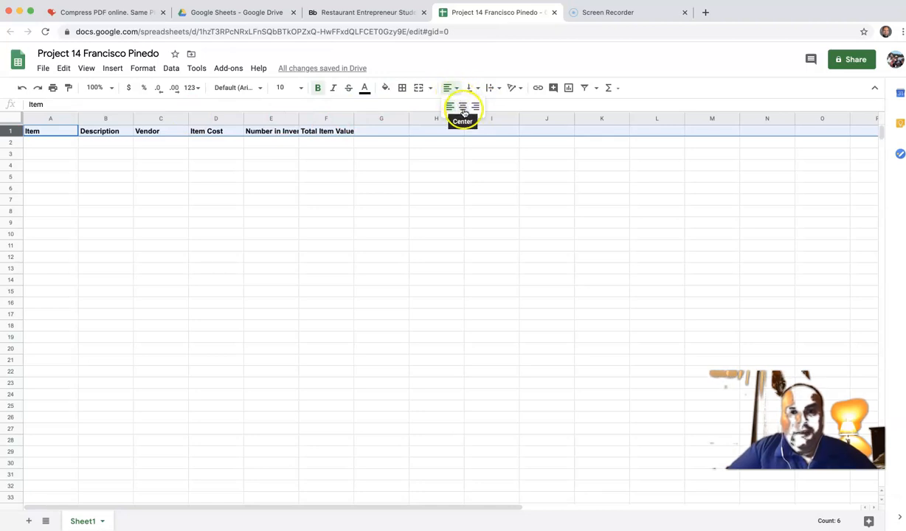
click(463, 108)
click(447, 208)
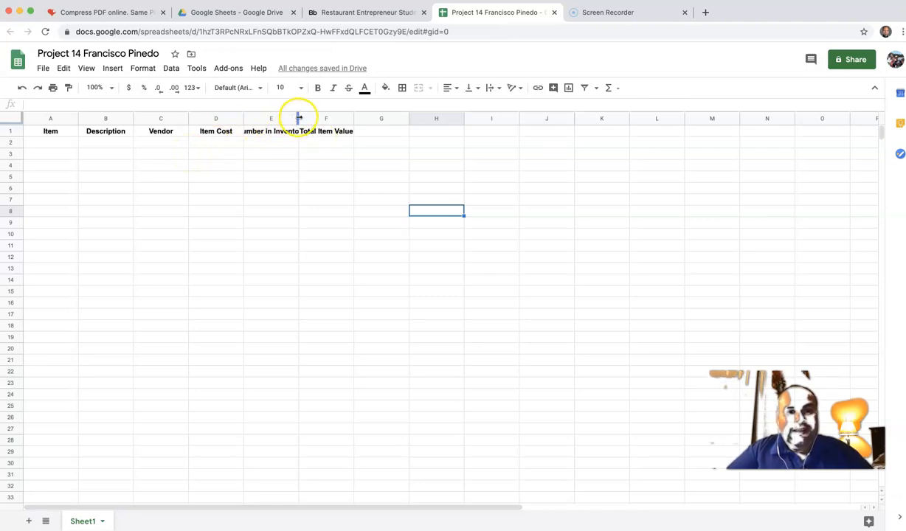
Step: Widen column E for Number in Inventory, then widen columns A, B and C equally
drag(298, 118, 334, 119)
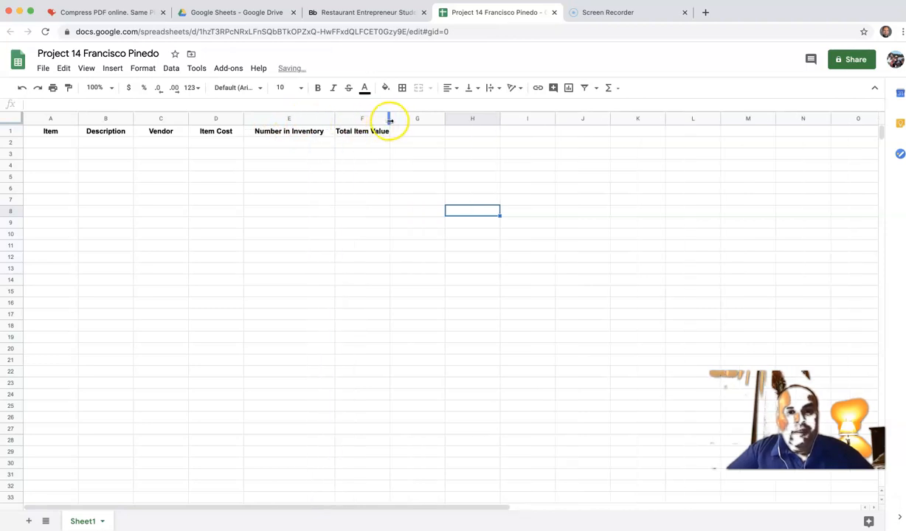
click(376, 13)
scroll(436, 343, down, 15)
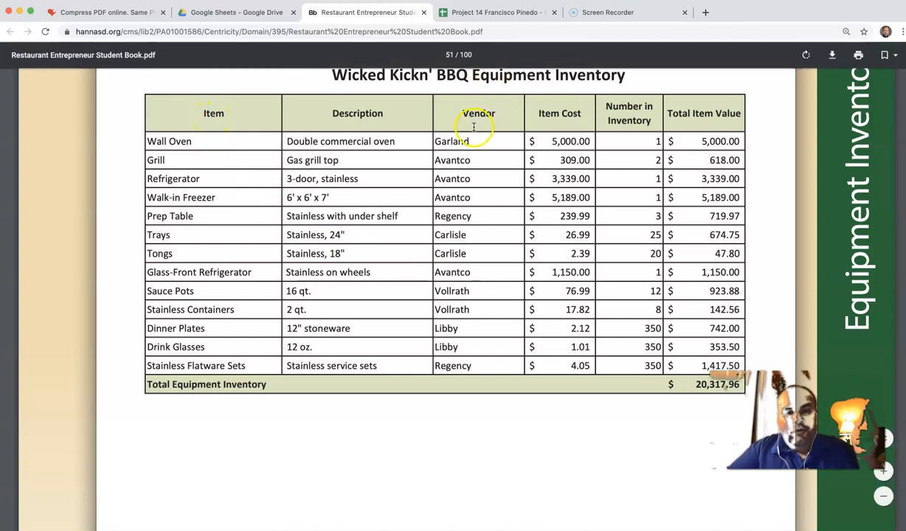
click(498, 12)
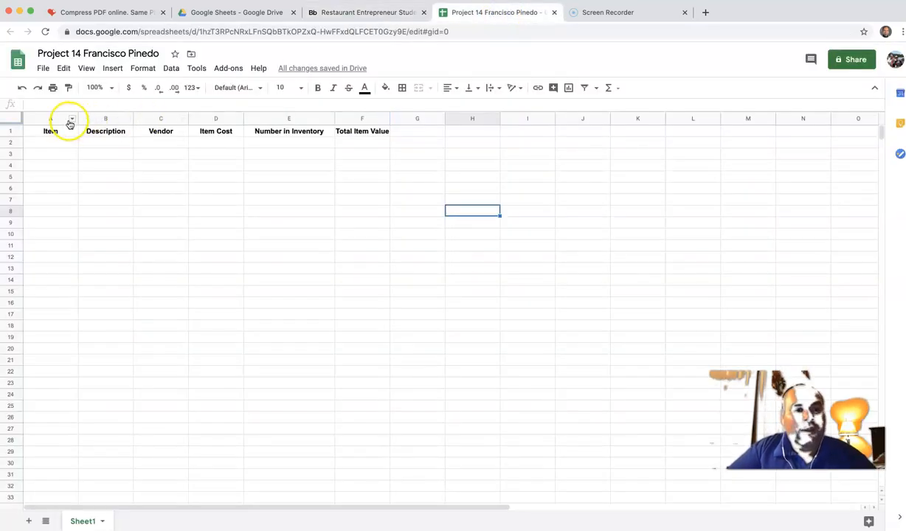
drag(77, 120, 134, 120)
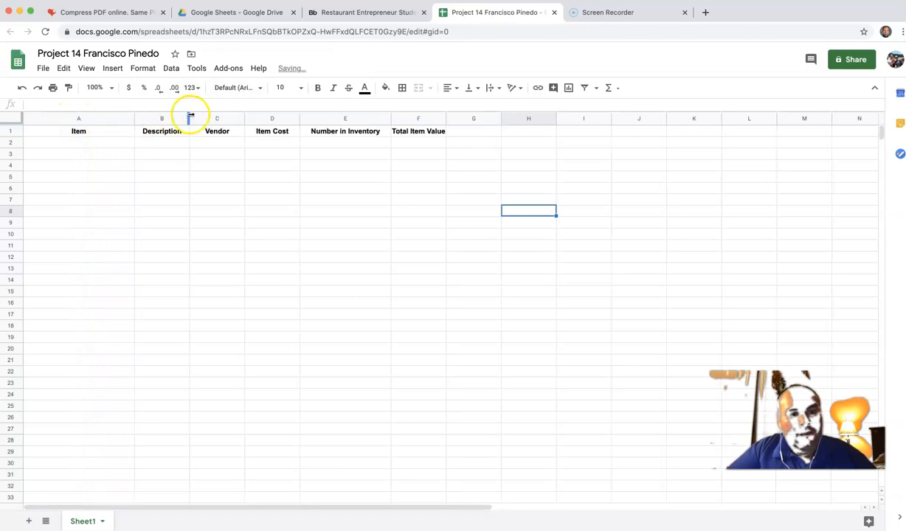
drag(190, 118, 247, 118)
drag(302, 118, 358, 118)
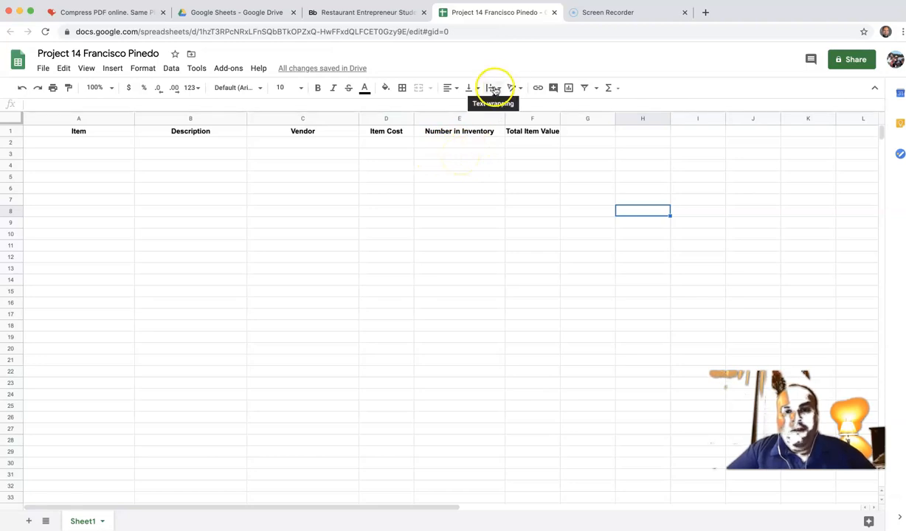
click(468, 134)
click(489, 90)
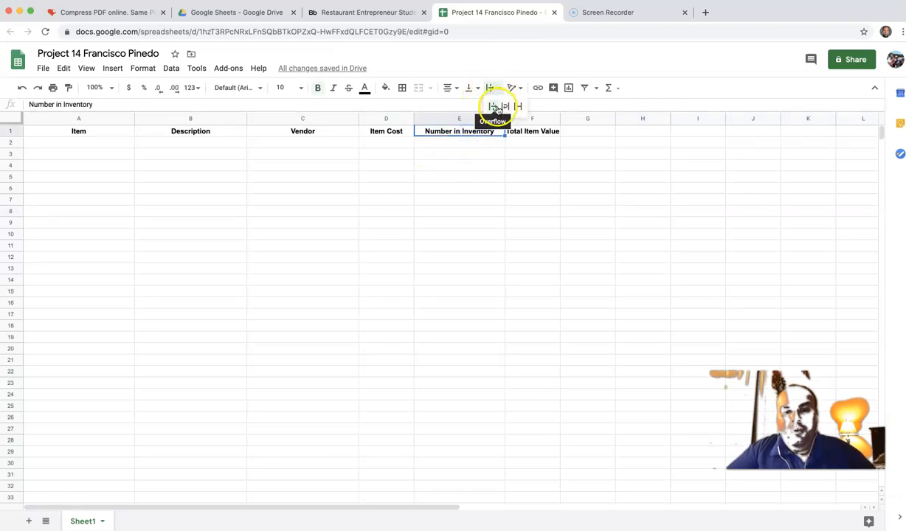
click(505, 107)
click(493, 89)
click(492, 107)
click(494, 90)
click(468, 132)
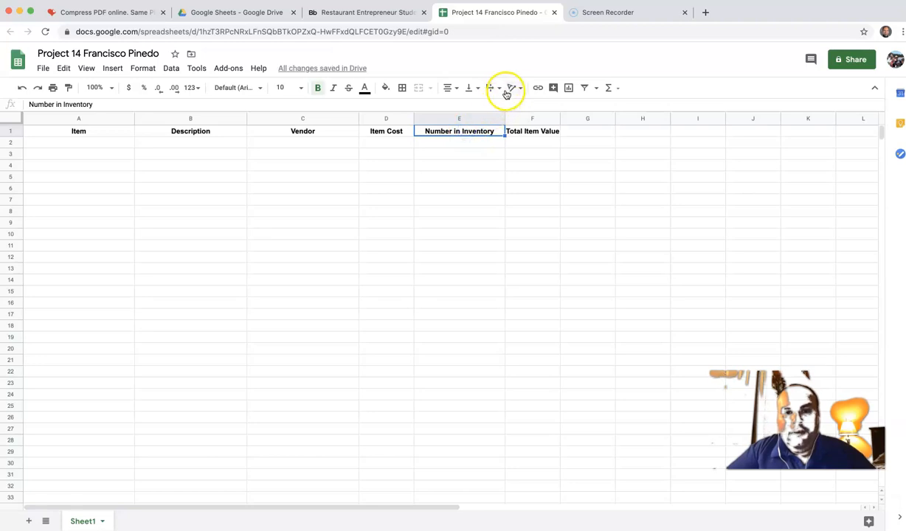
click(336, 143)
click(79, 147)
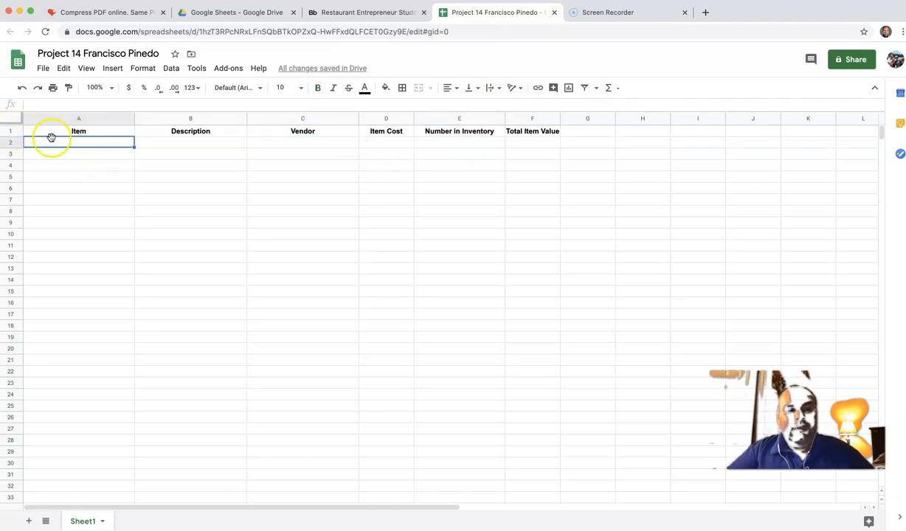
click(329, 13)
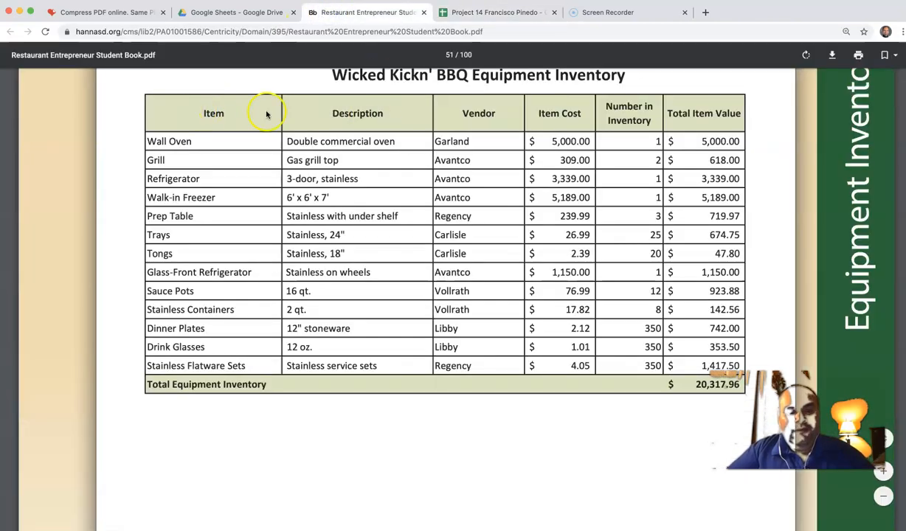
click(502, 12)
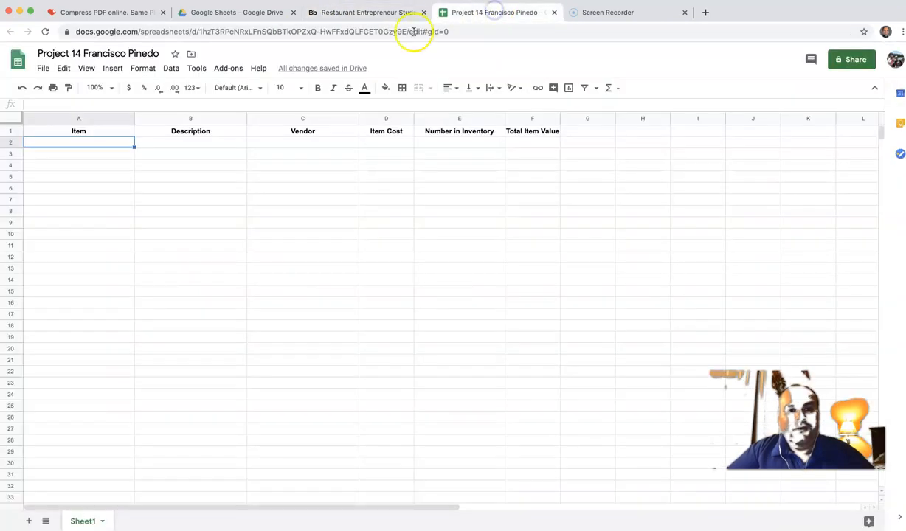
click(11, 132)
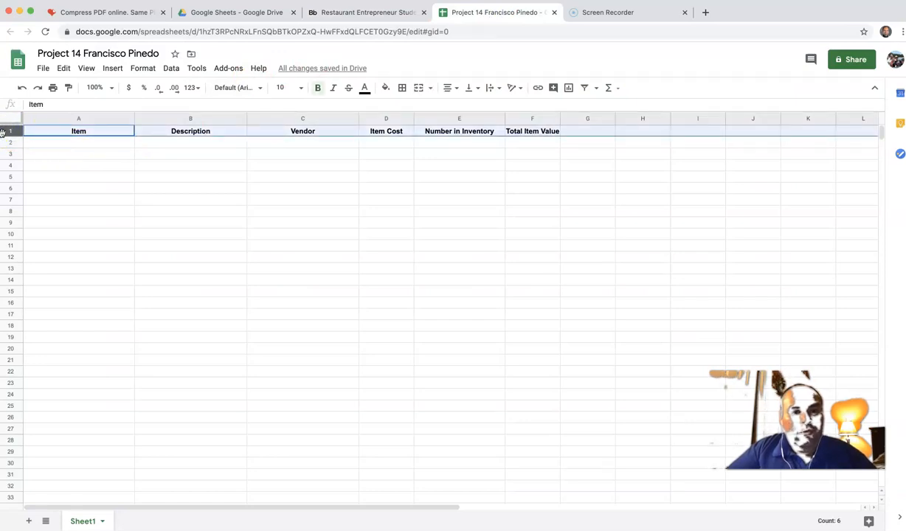
Step: Try a grey-green fill on the header row, undo it, and reselect row 1
click(386, 87)
click(442, 175)
click(440, 168)
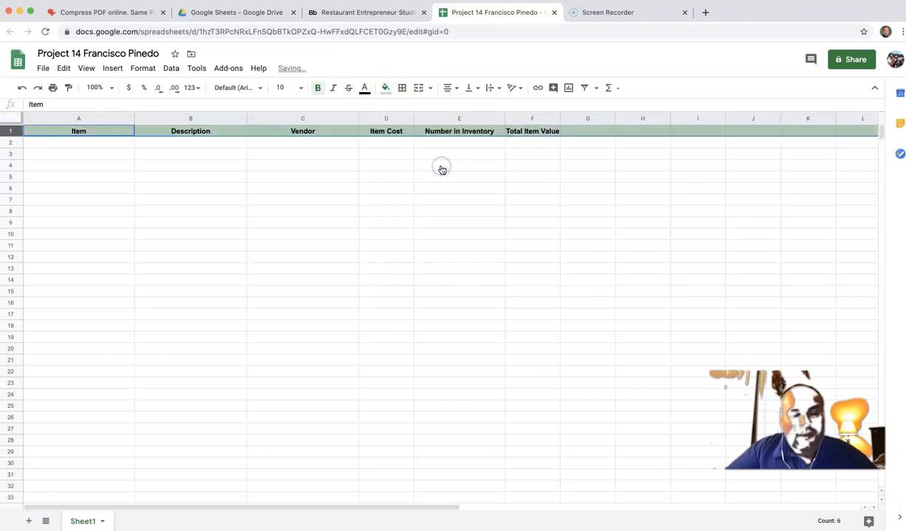
click(442, 166)
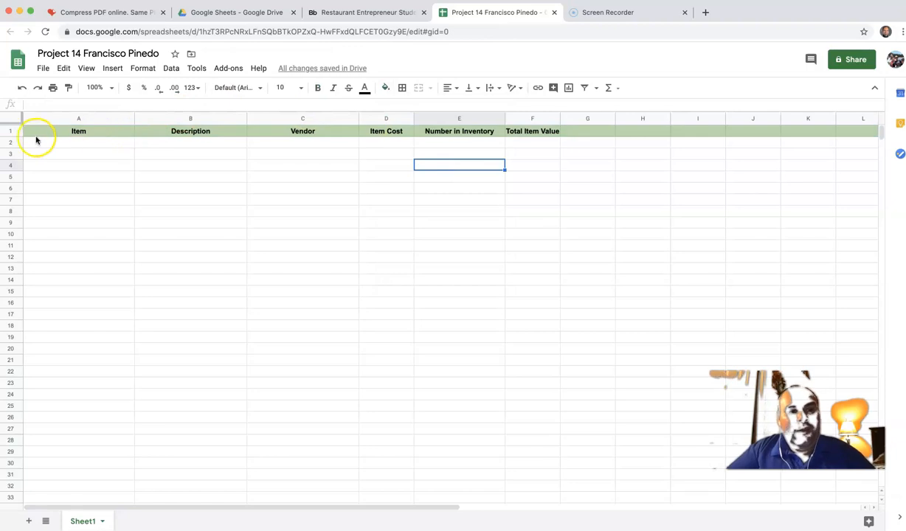
click(22, 87)
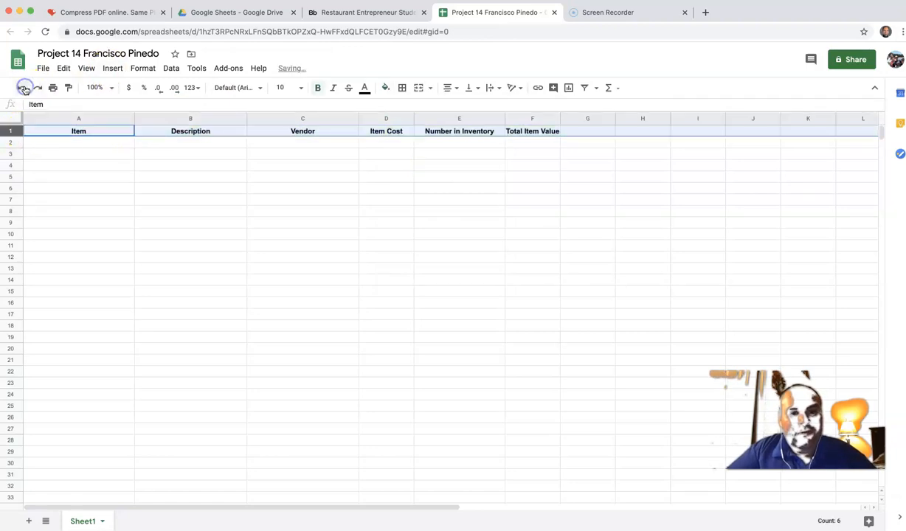
click(44, 163)
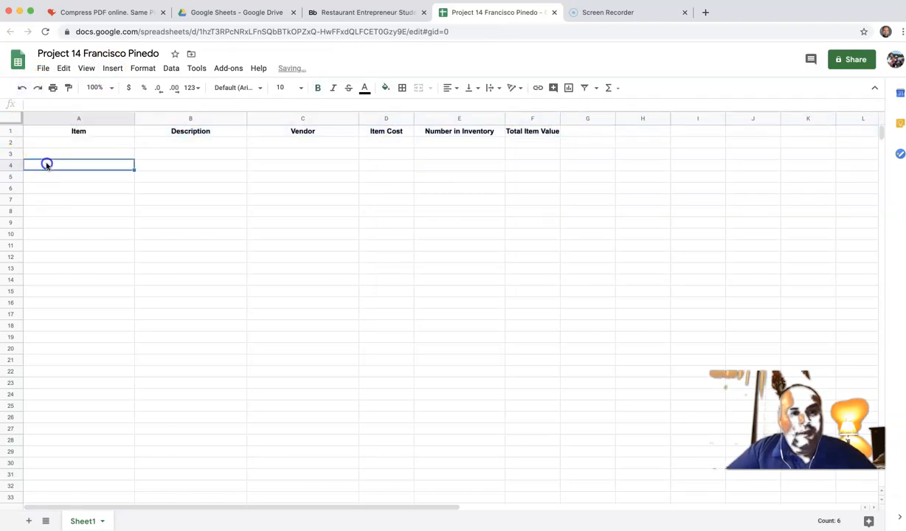
click(10, 131)
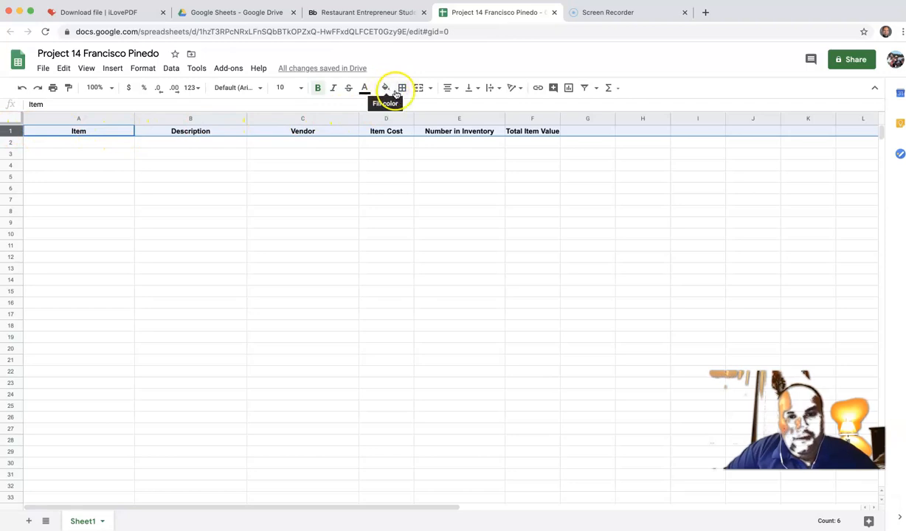
Step: Fill row 1 light green, replacing an initial dark green choice
click(387, 89)
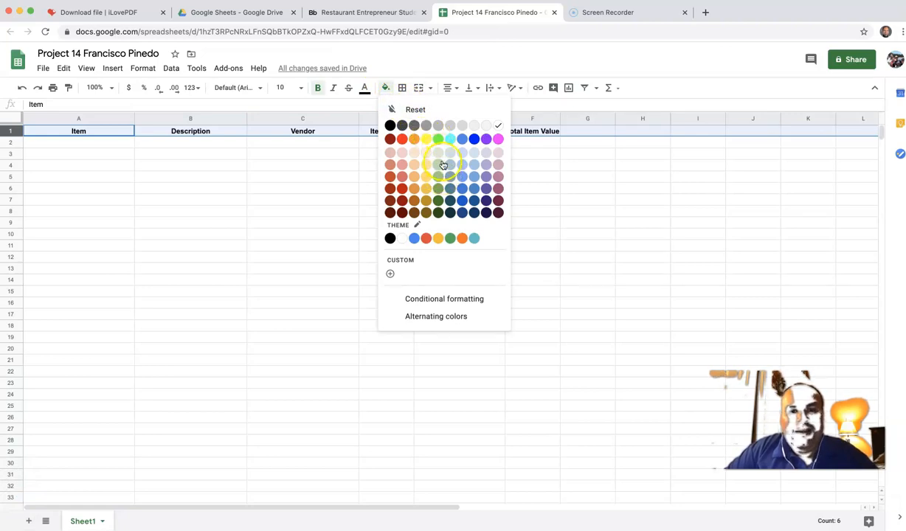
click(440, 201)
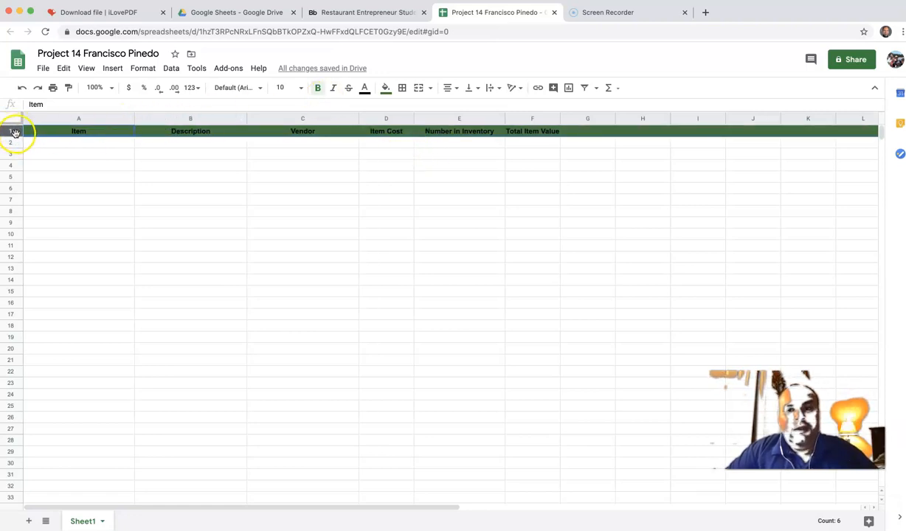
click(388, 88)
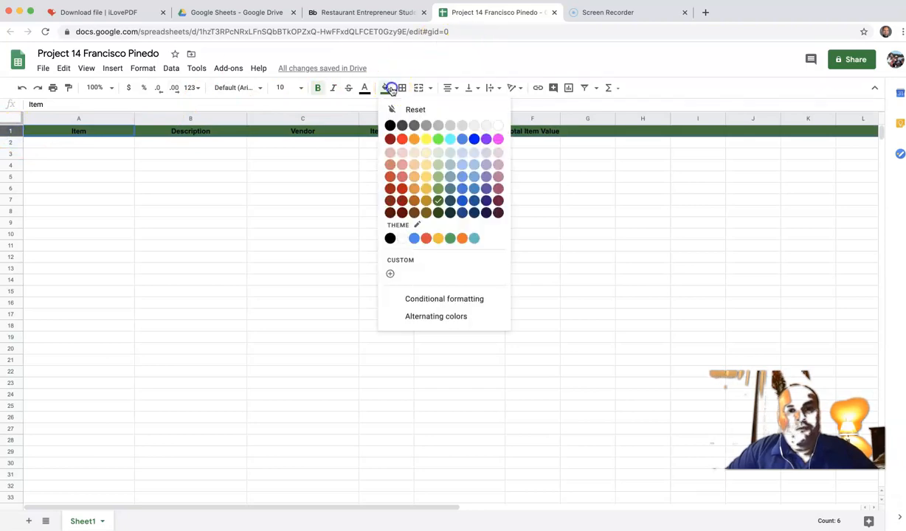
click(438, 167)
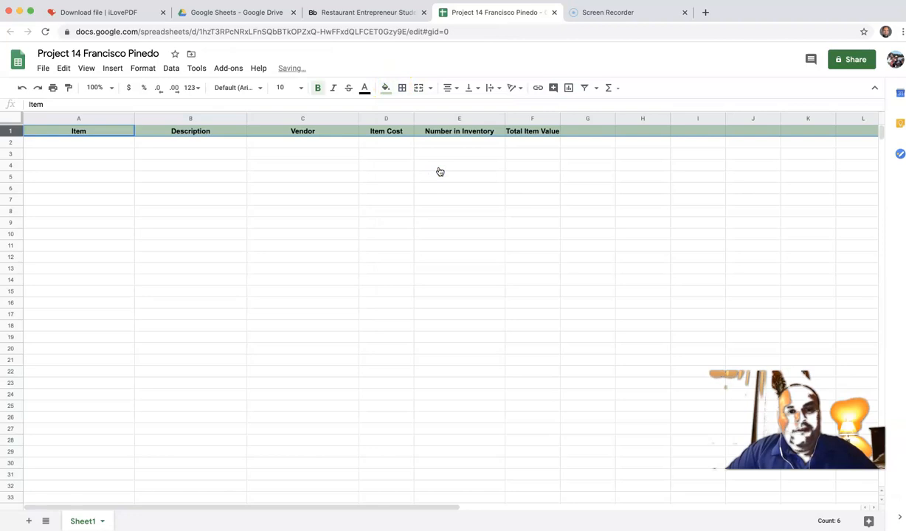
click(395, 188)
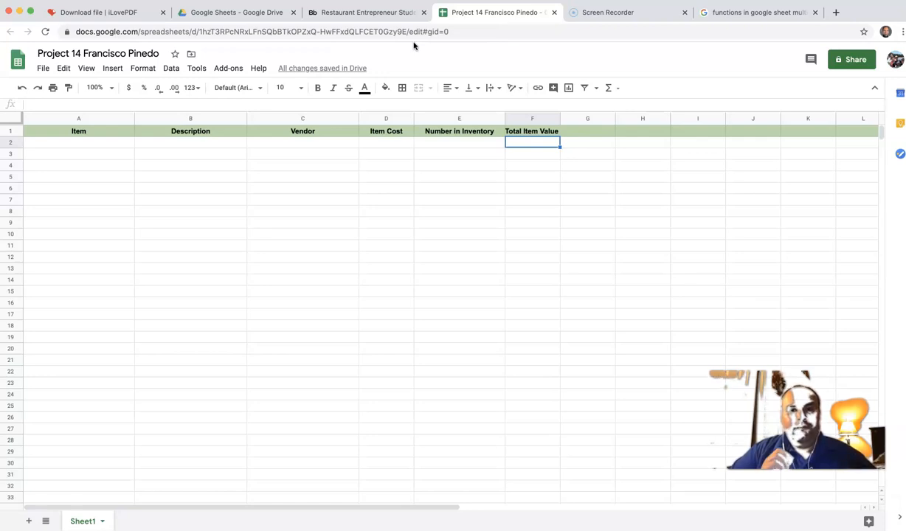
Step: View the Wicked Kickn' BBQ Equipment Inventory table in the student book PDF
click(369, 13)
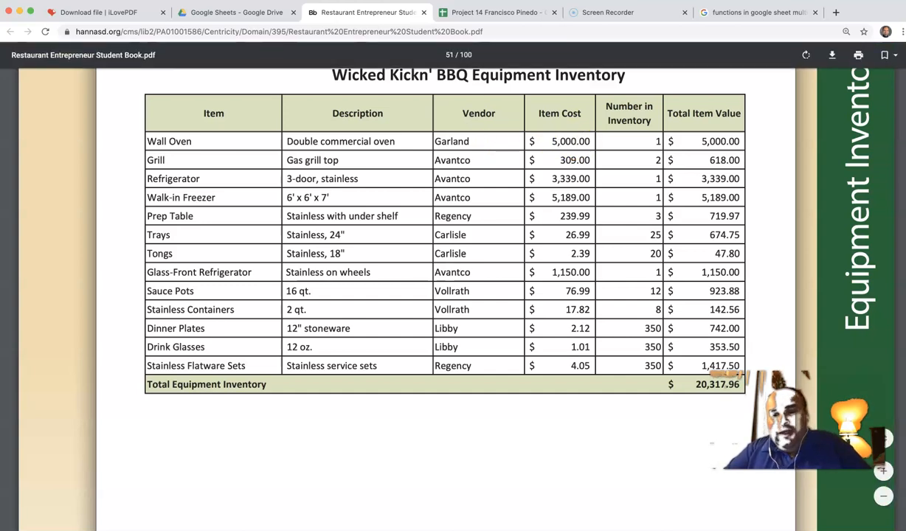
Step: Return to the Project 14 spreadsheet with its light green header row
click(517, 12)
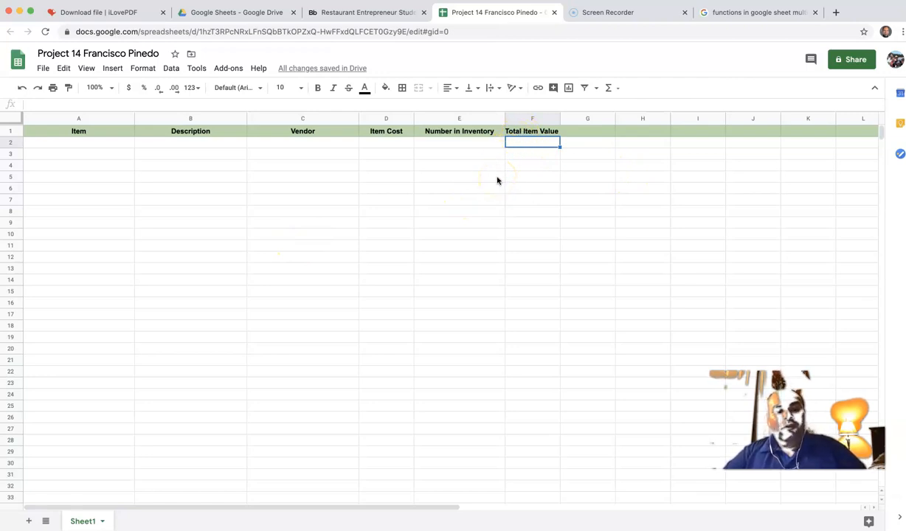
click(552, 157)
click(532, 143)
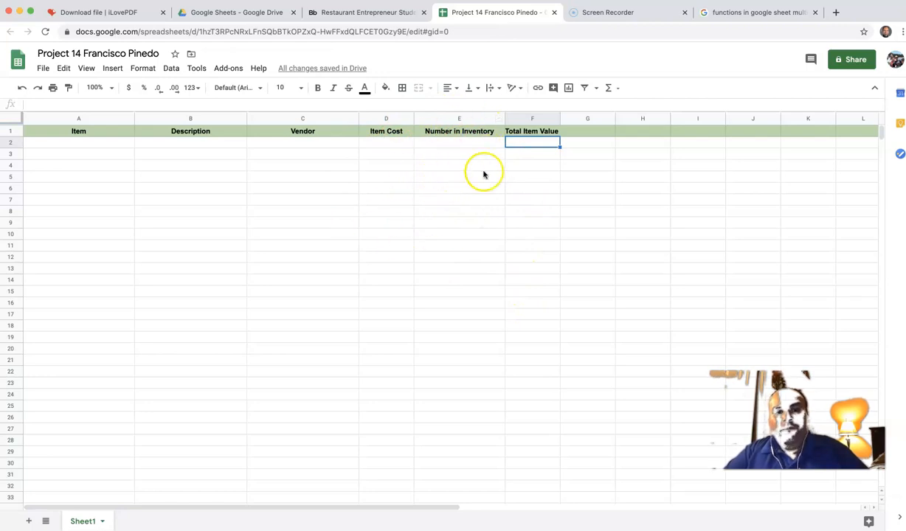
Step: Enter Wall oven, Grill, Refrigerator, Walk-in-freezer with descriptions and Garland/Avantco vendors in rows 2–5
click(97, 141)
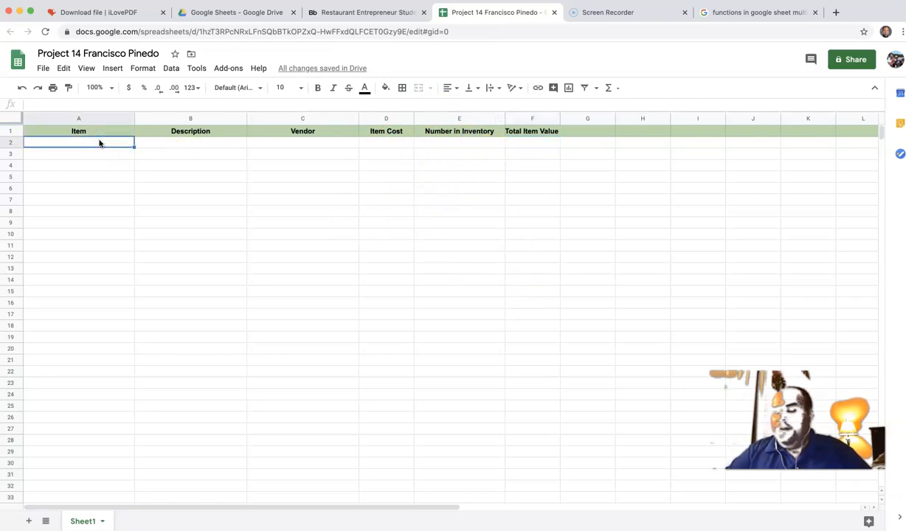
text(Wall o)
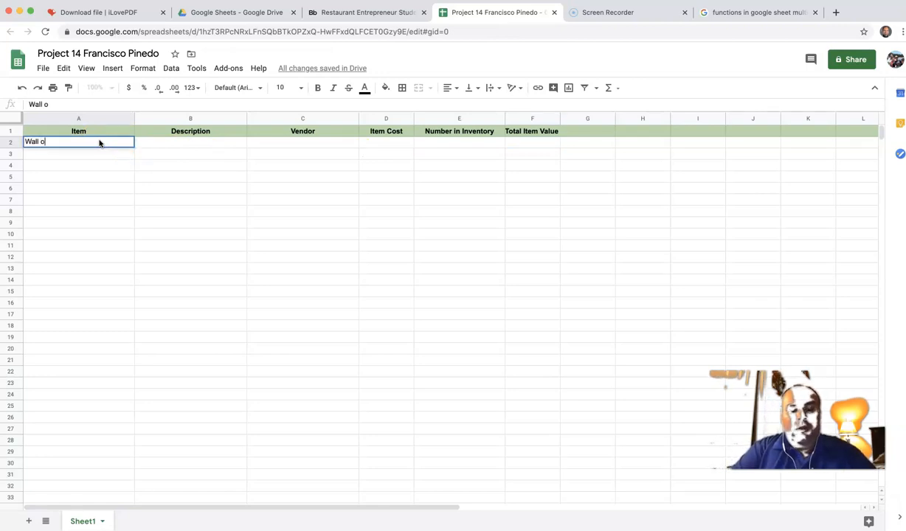
text(ven)
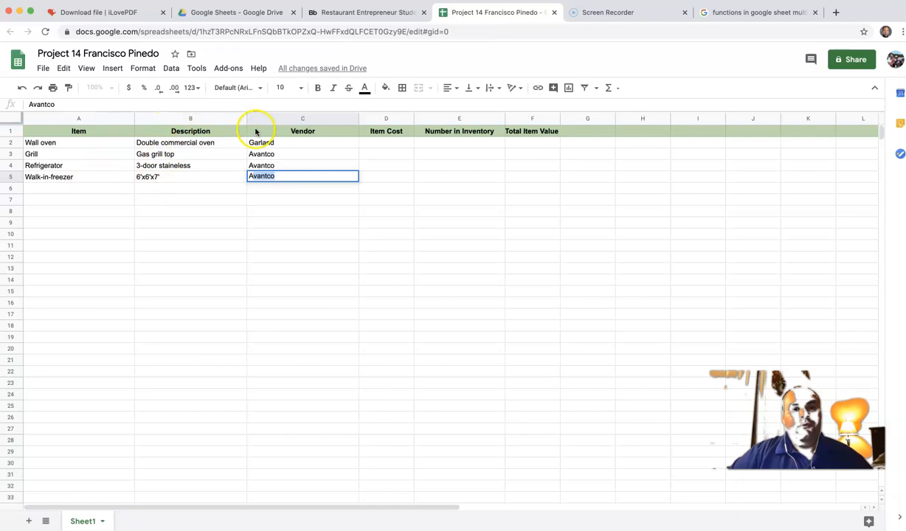
click(171, 179)
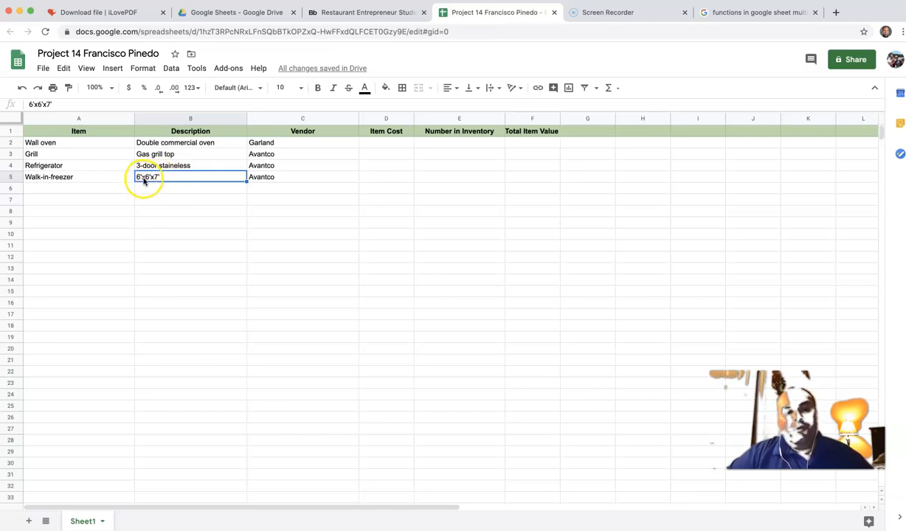
Step: Trim the end of the walk-in freezer description in B5 and commit it
click(164, 179)
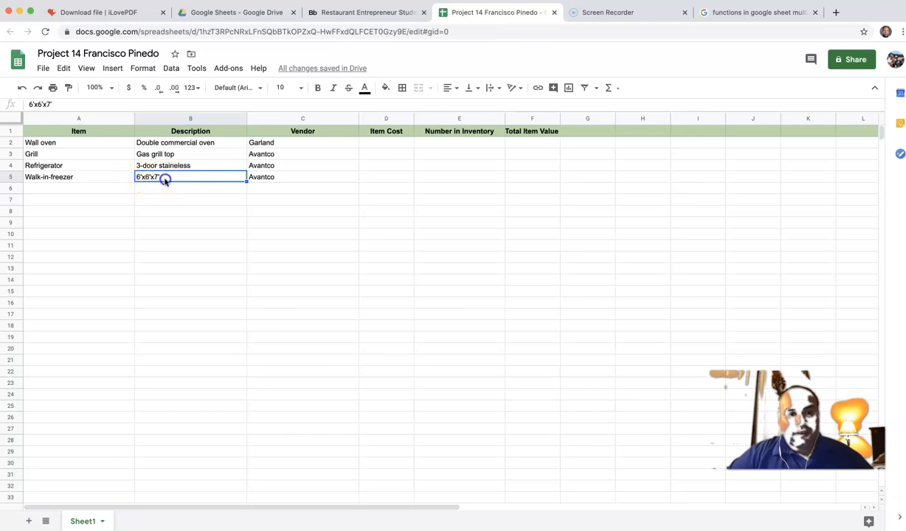
click(162, 177)
click(78, 103)
key(BackSpace)
key(BackSpace)
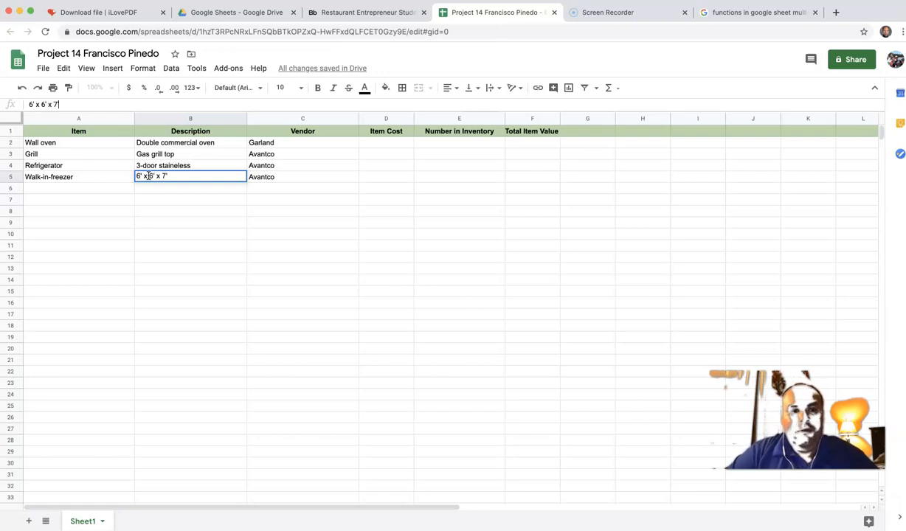
click(287, 189)
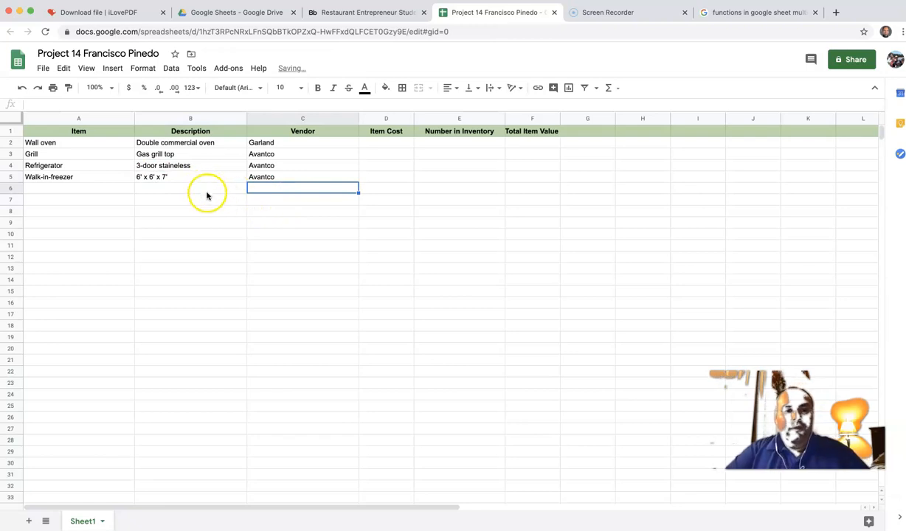
Step: Replace B5's freezer description with 6x6x7 and switch to the inventory PDF
click(182, 178)
double_click(177, 178)
key(BackSpace)
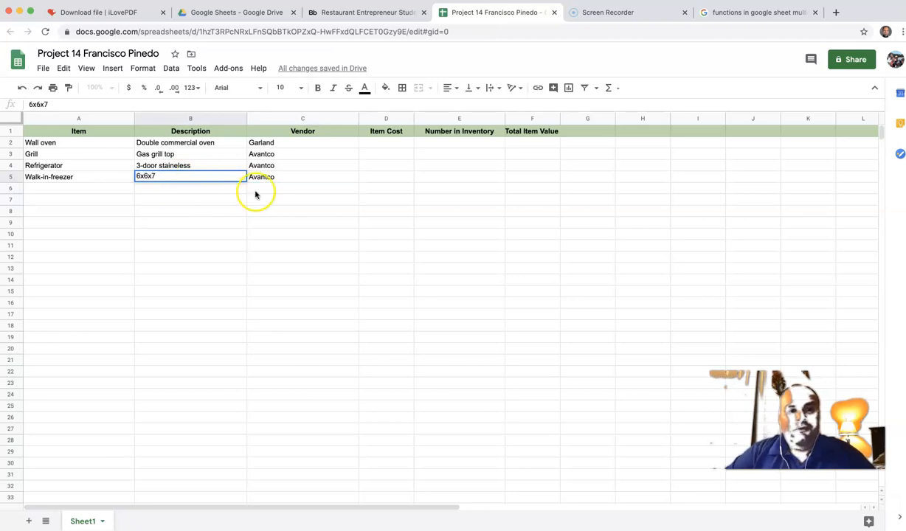
click(301, 188)
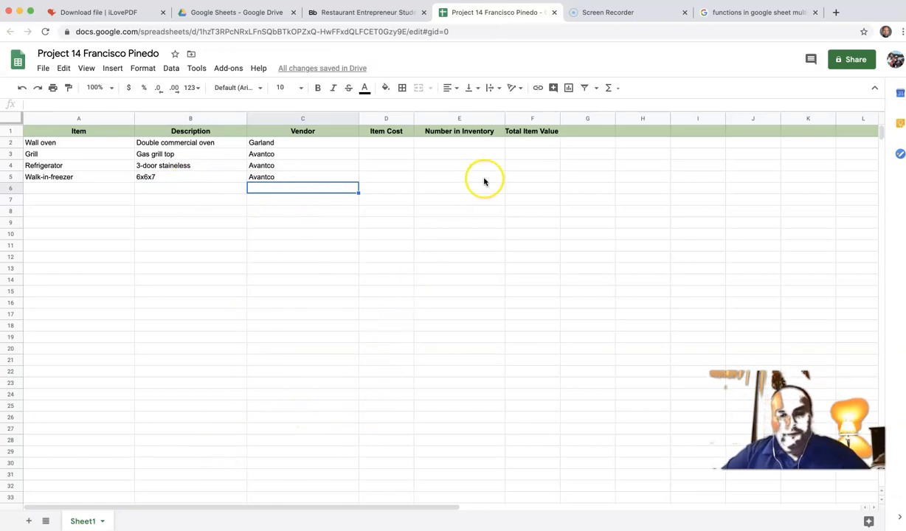
click(522, 141)
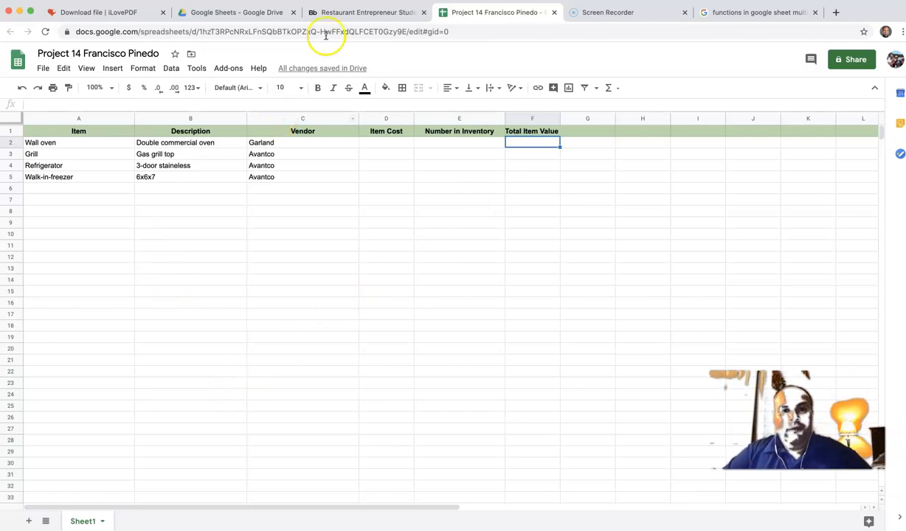
click(334, 12)
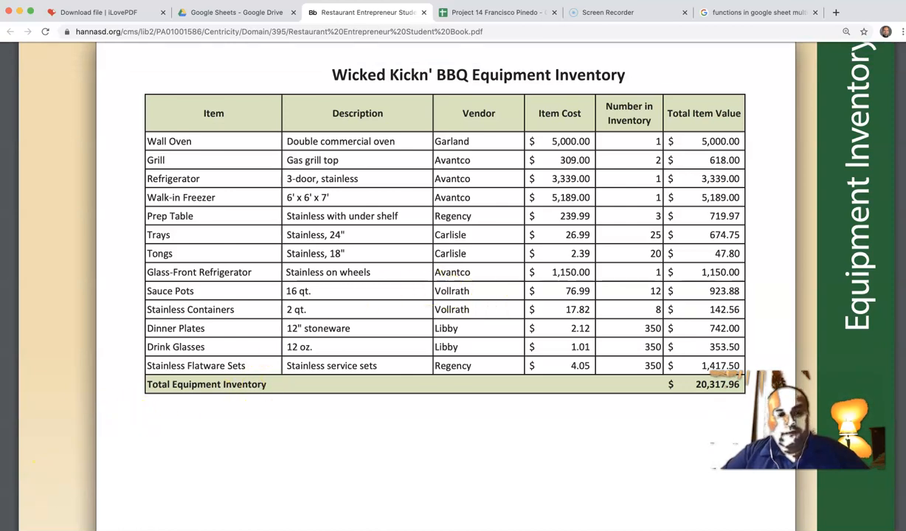
Step: Use Ctrl+Tab to leave the PDF for the Google Sheets inventory tab
key(ctrl+Tab)
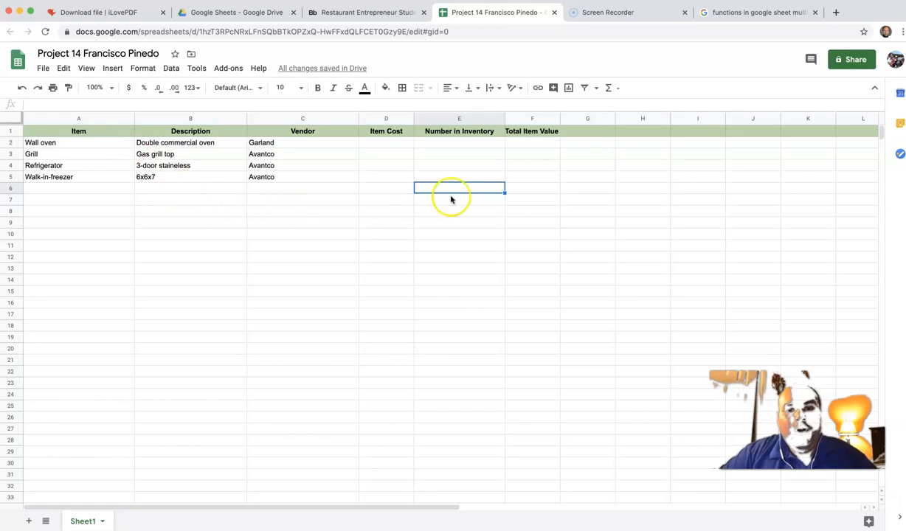
click(533, 144)
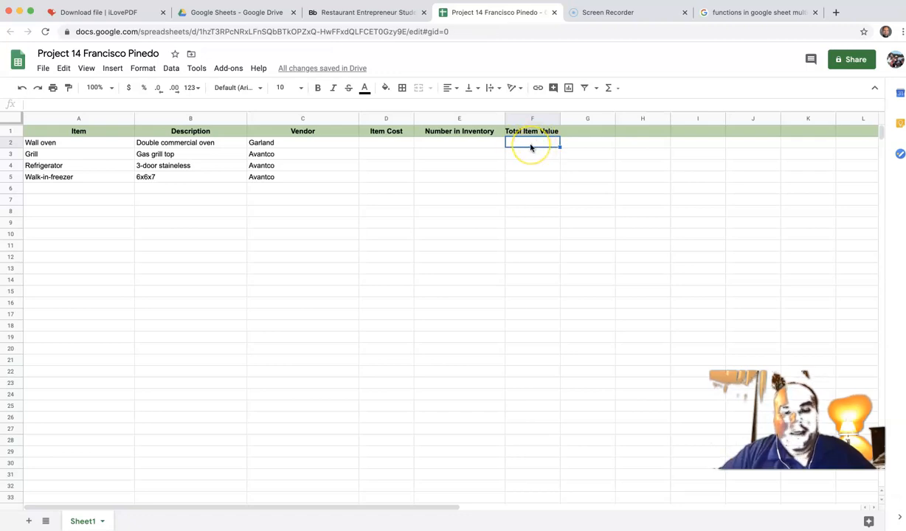
Step: Switch to the Word document and set the font size to 26
key(ctrl+Up)
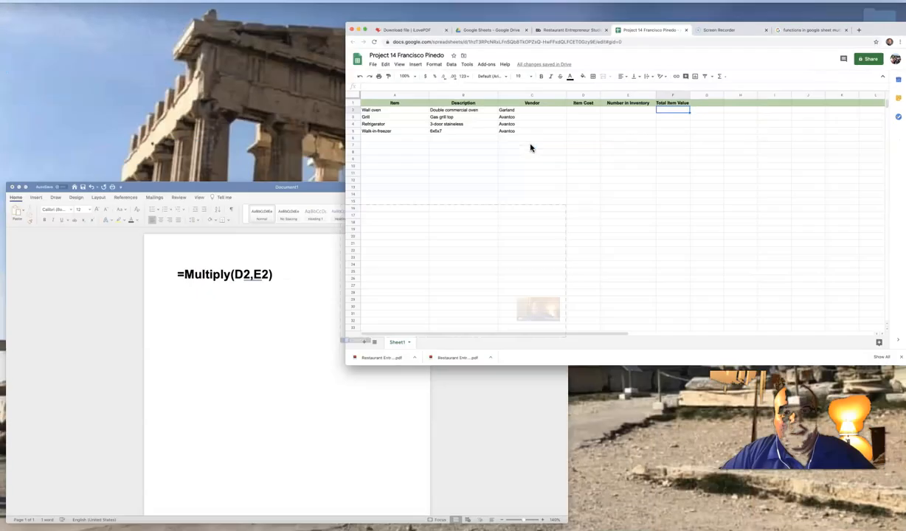
click(317, 274)
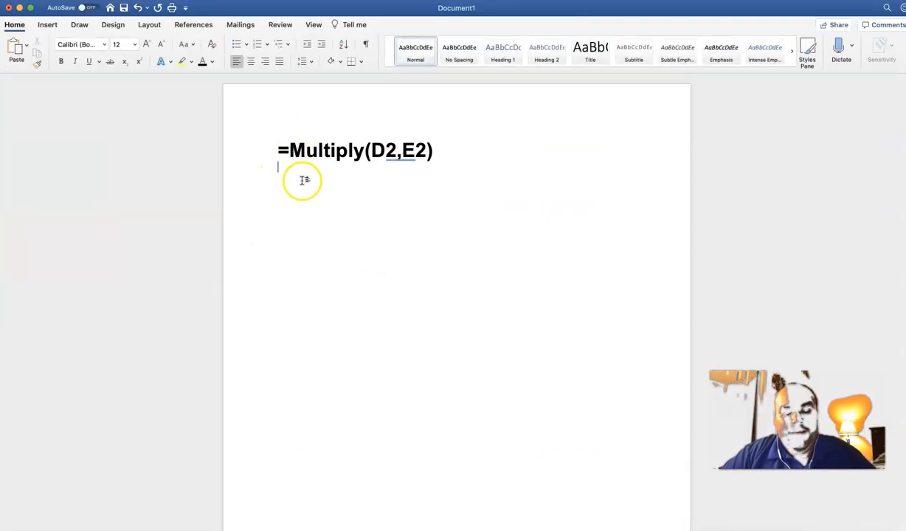
text(=)
key(BackSpace)
click(136, 45)
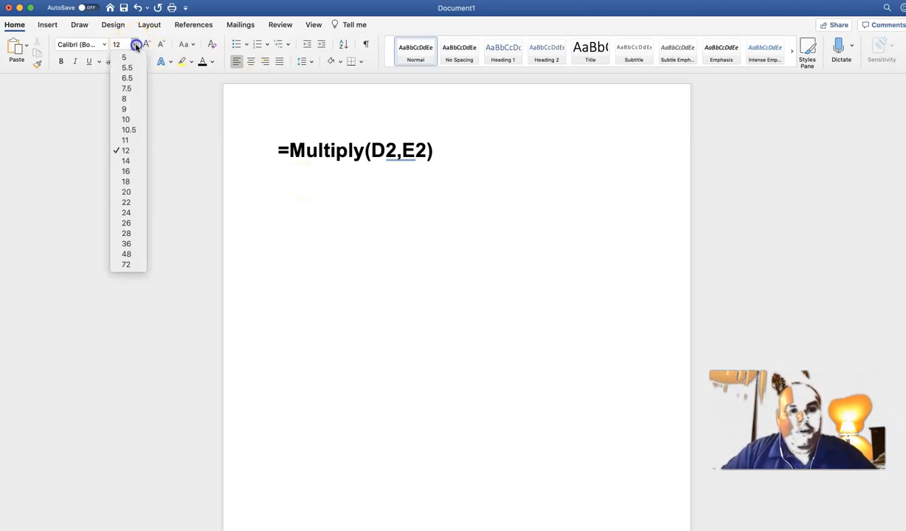
click(134, 224)
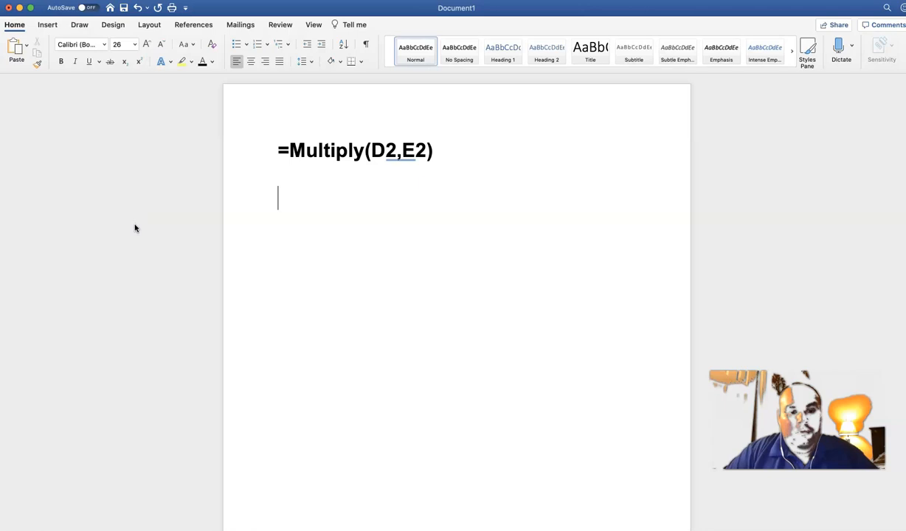
Step: Type =Multiply(D2, E2) on the new line, then return to the Sheets window
text(=Multiply)
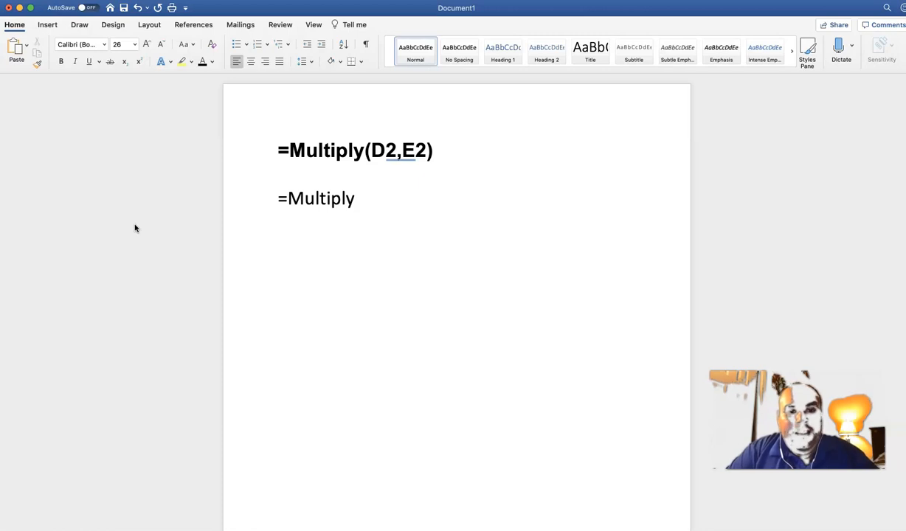
text(()
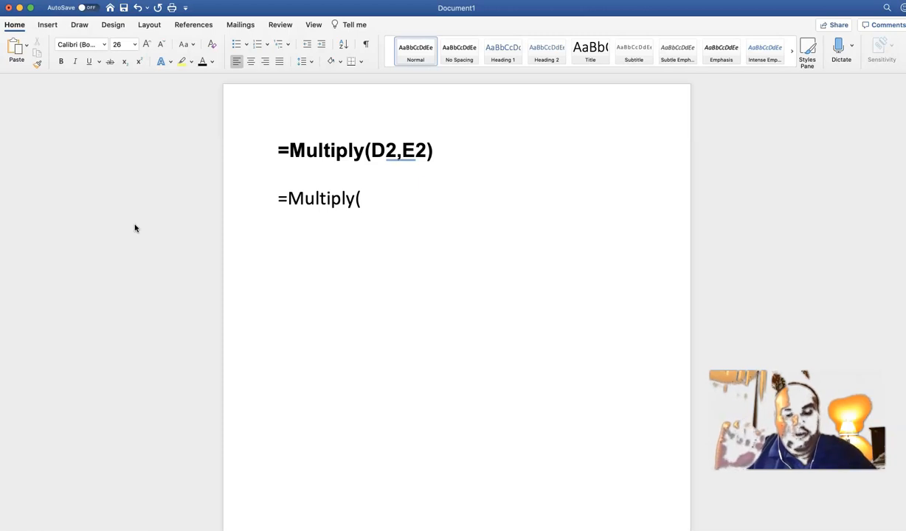
text(D@)
key(BackSpace)
text(2,)
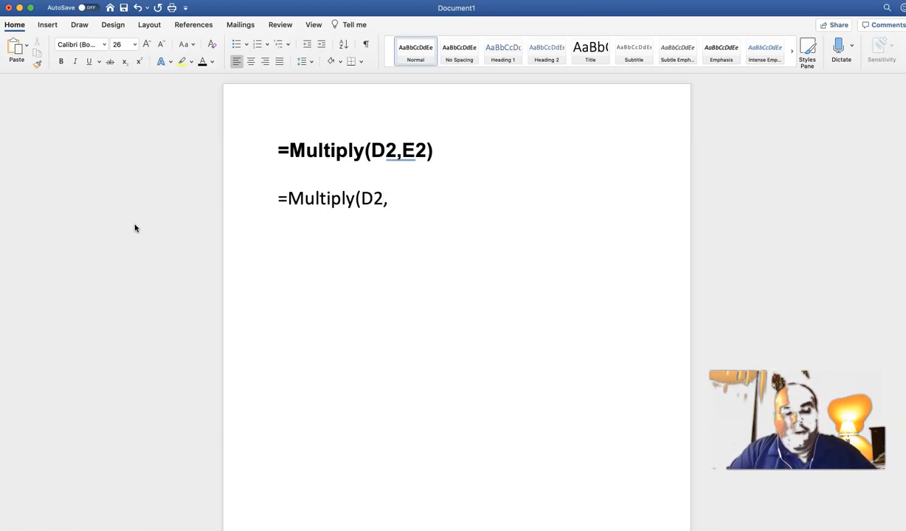
text( E)
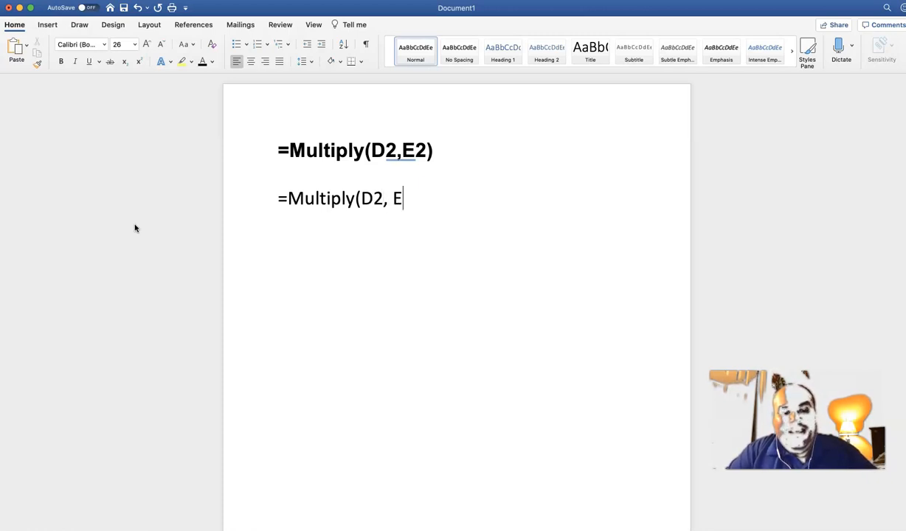
text(2)
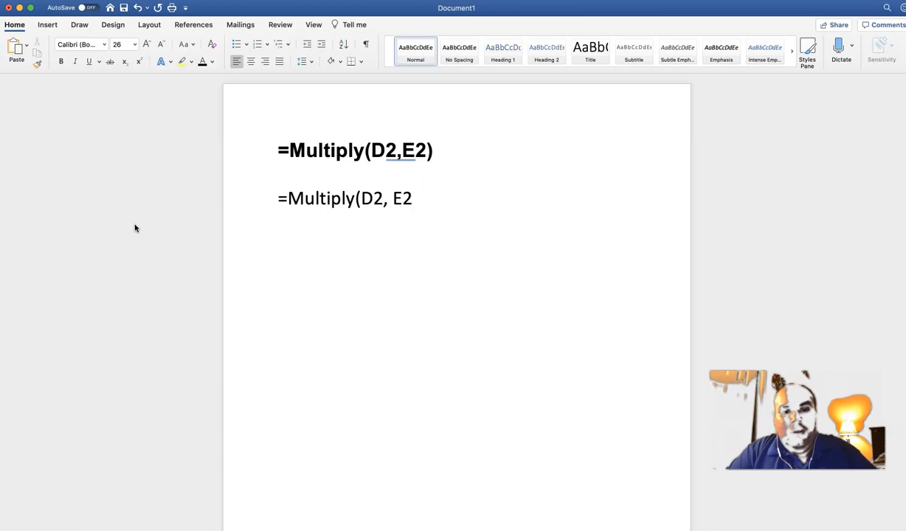
text())
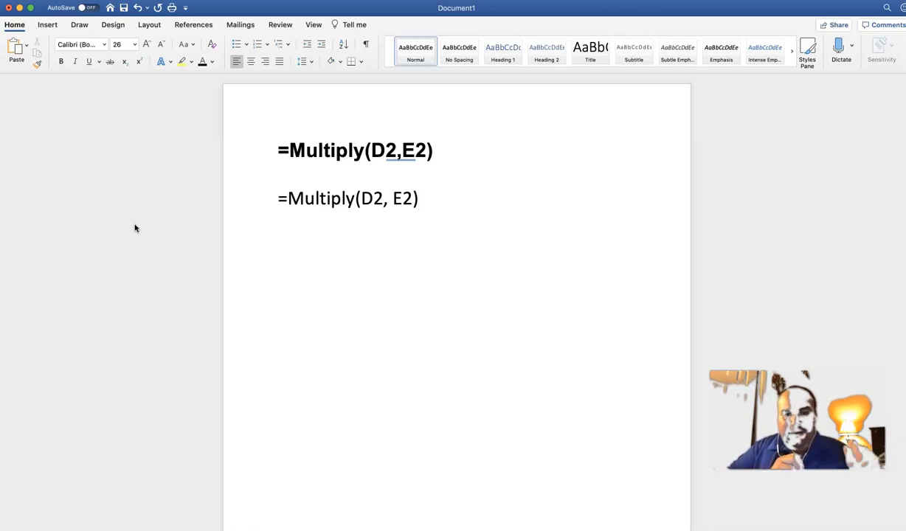
click(138, 201)
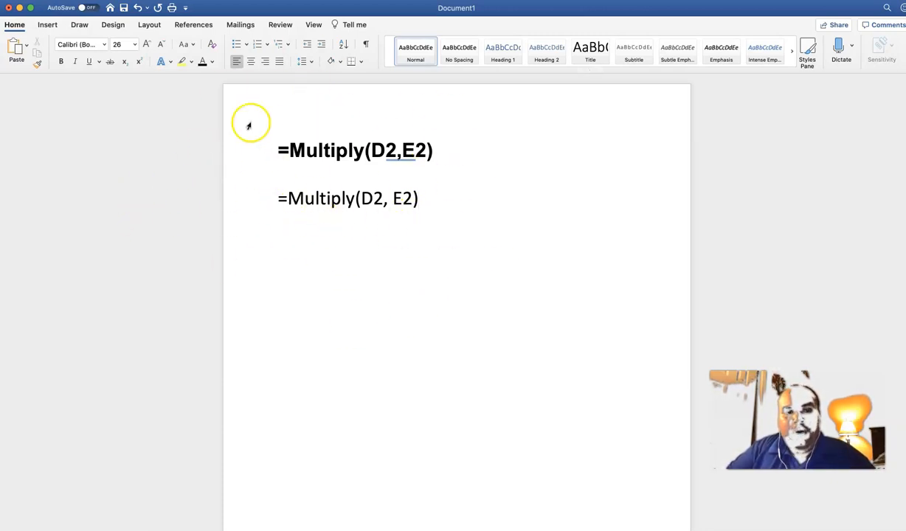
key(ctrl+Up)
click(293, 171)
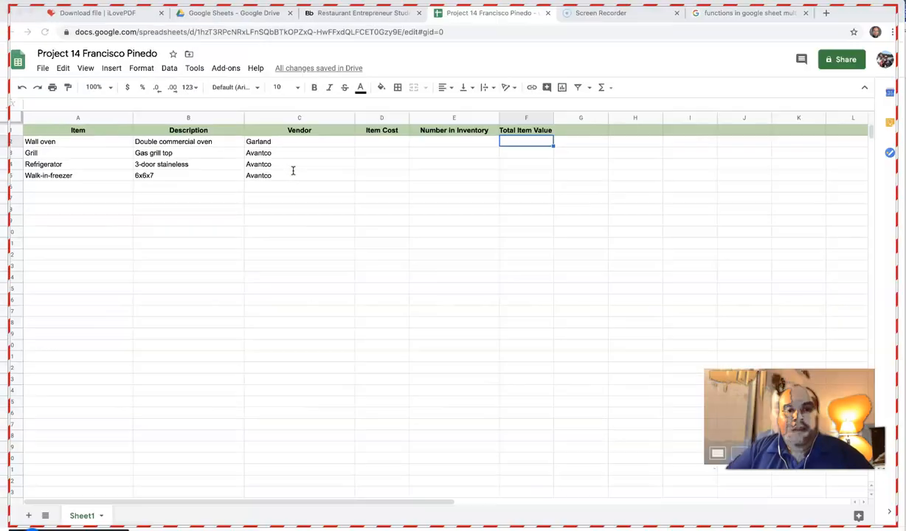
Step: Enter =Multiply(D2,E2) in F2 to multiply Item Cost by Number in Inventory
click(530, 145)
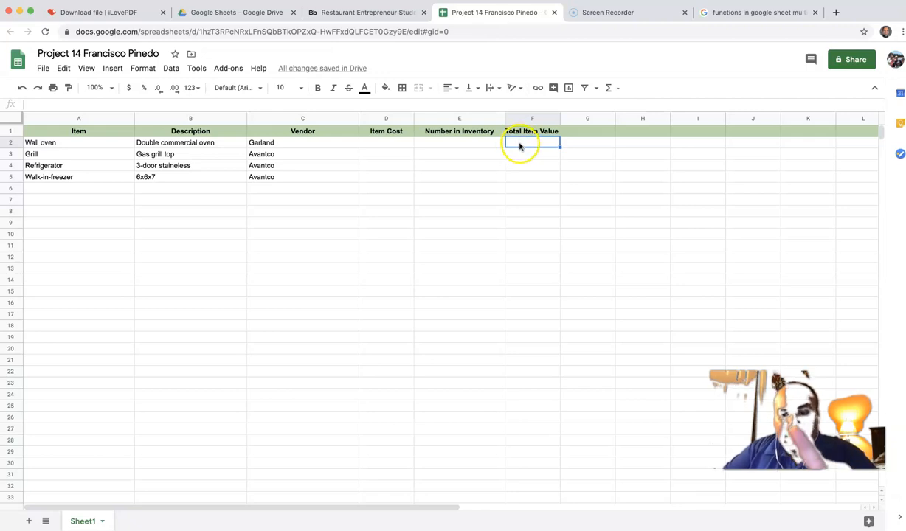
click(520, 144)
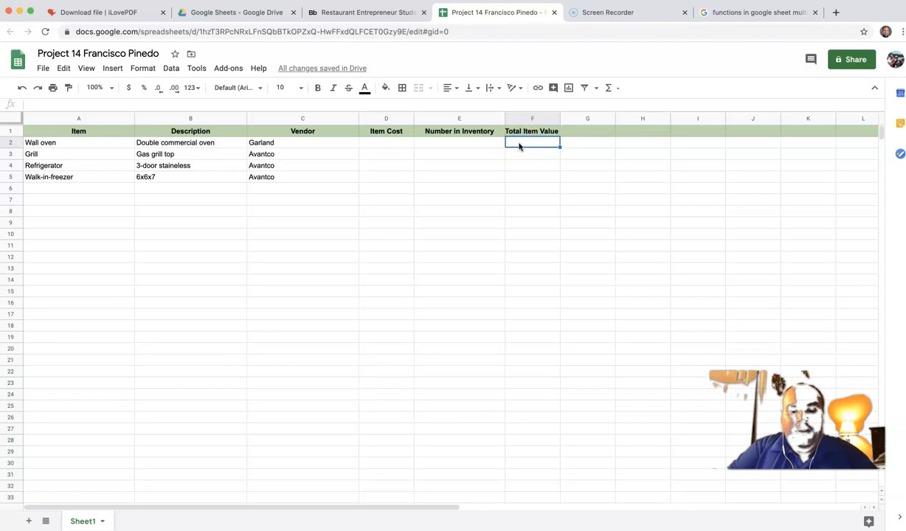
text(=Multiply)
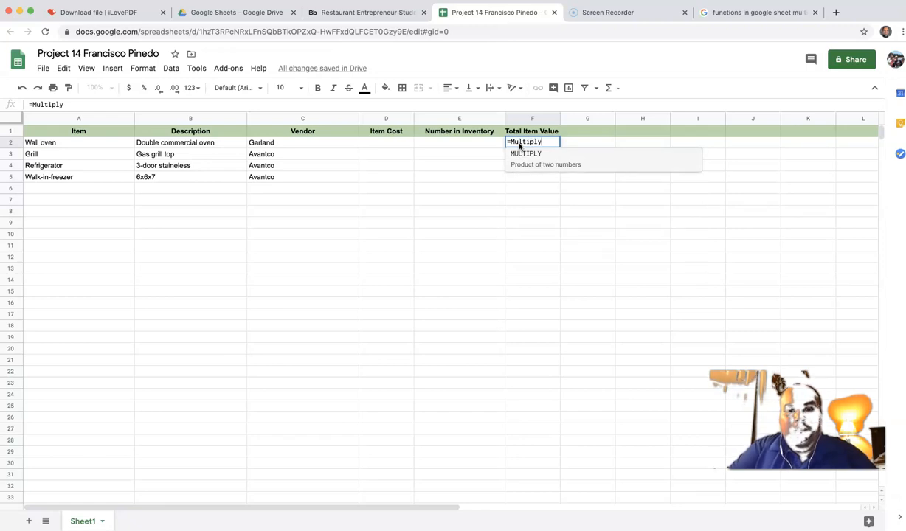
text(()
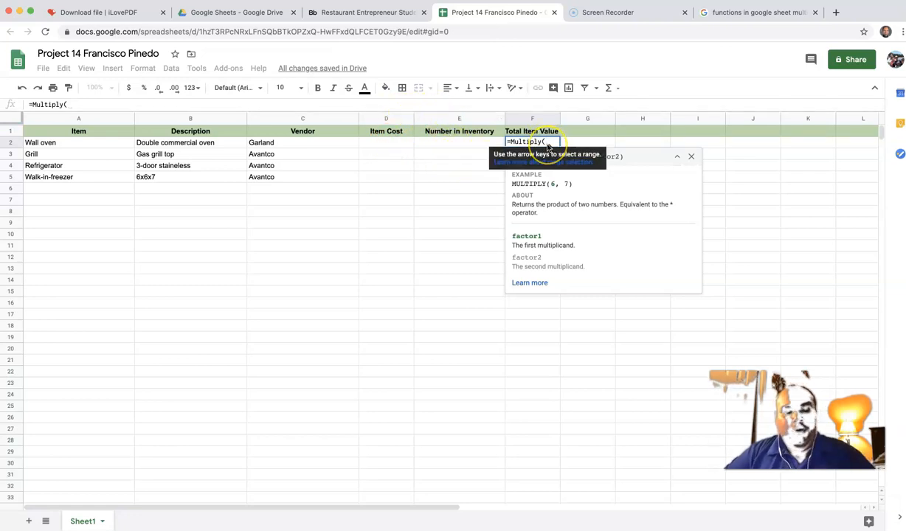
text(D)
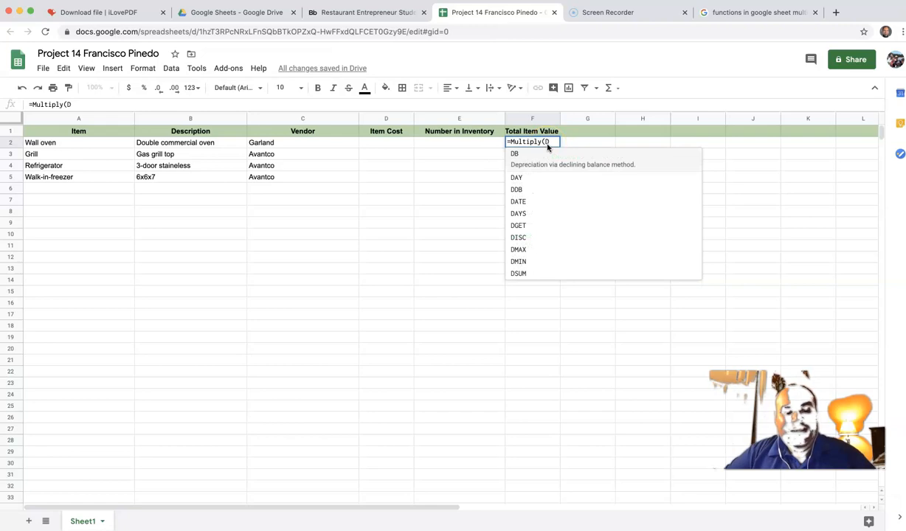
text(2)
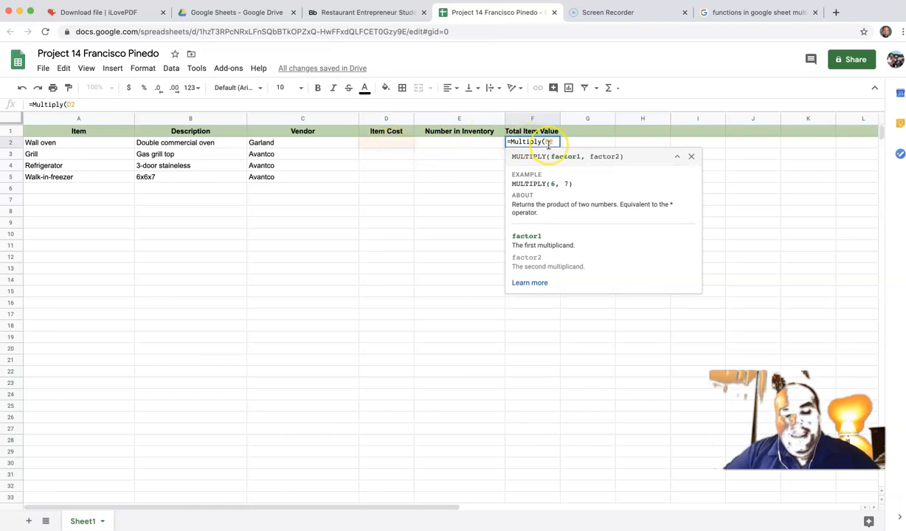
text(,)
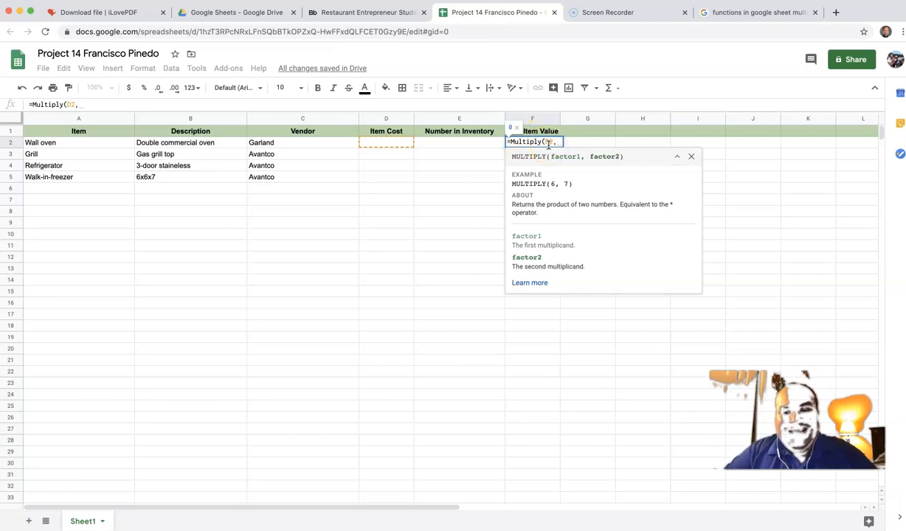
text(E)
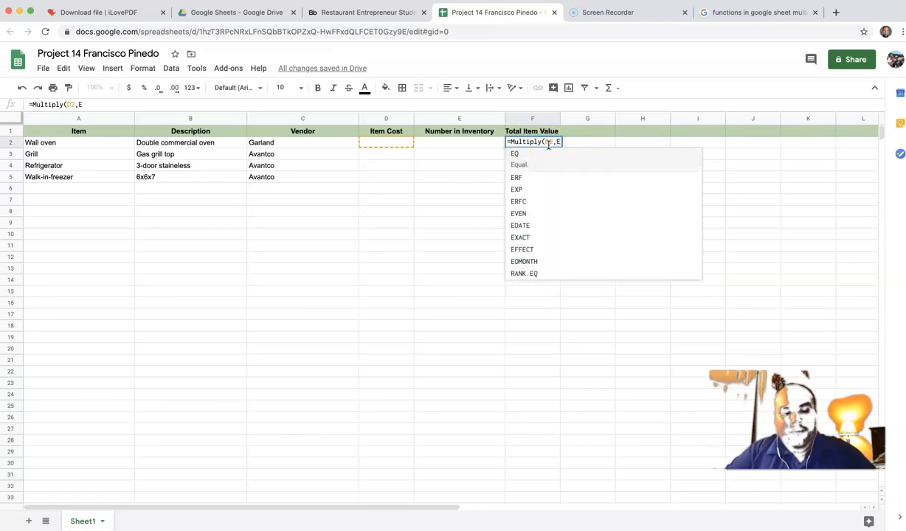
text(2)
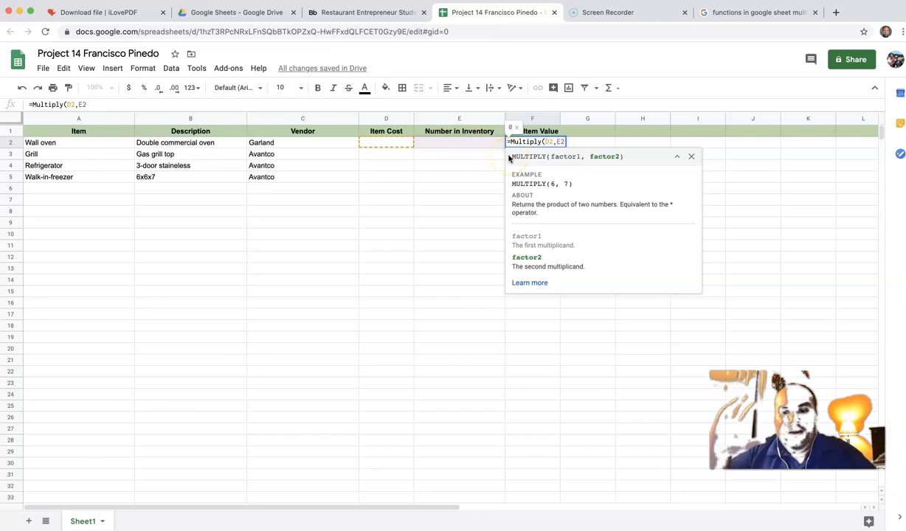
text())
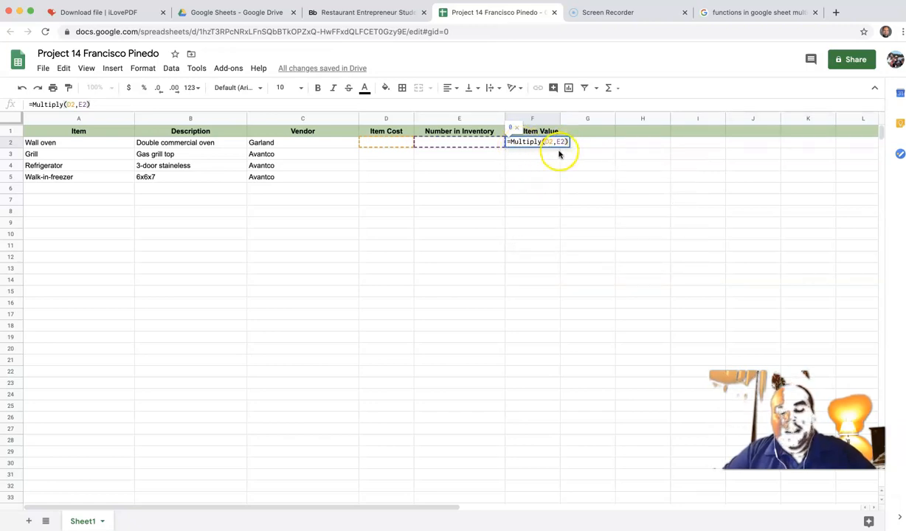
key(Return)
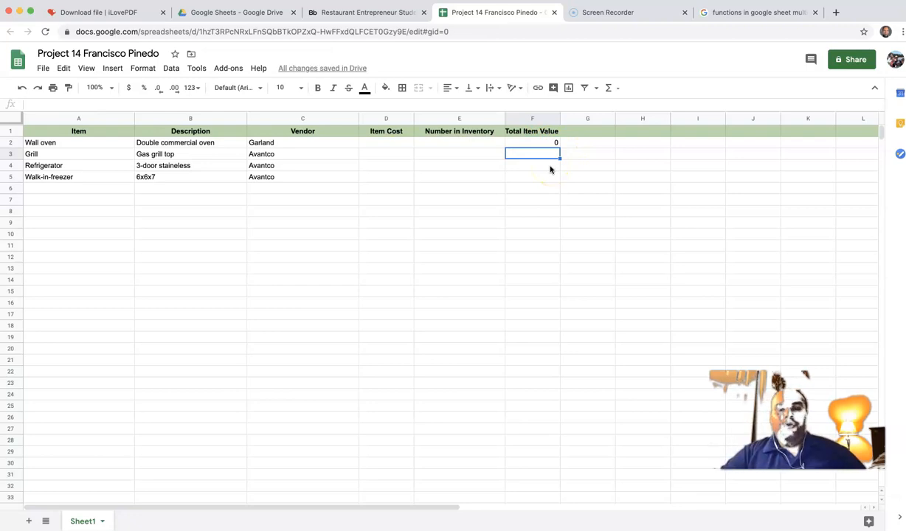
Step: Drag F2's fill handle to copy the Multiply formula down to F18
click(554, 143)
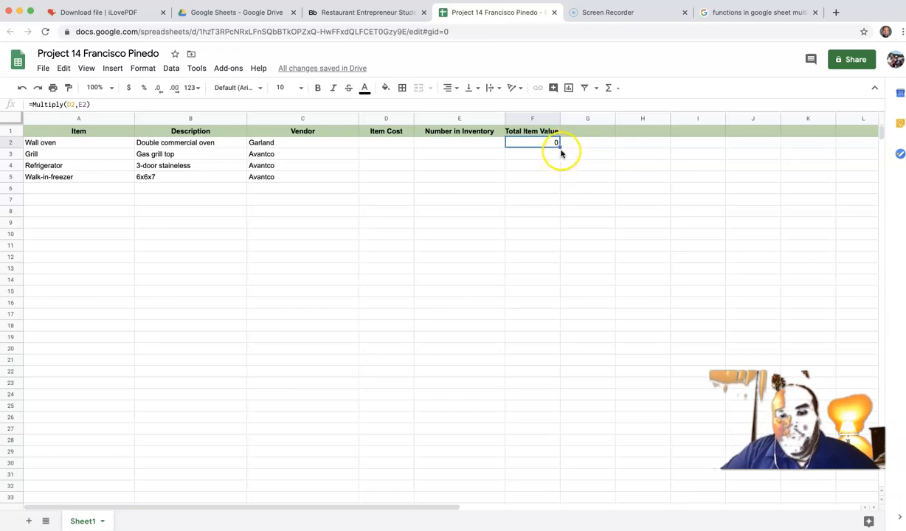
mouse_move(560, 147)
mouse_down()
mouse_move(555, 338)
mouse_move(548, 271)
mouse_move(559, 147)
mouse_up()
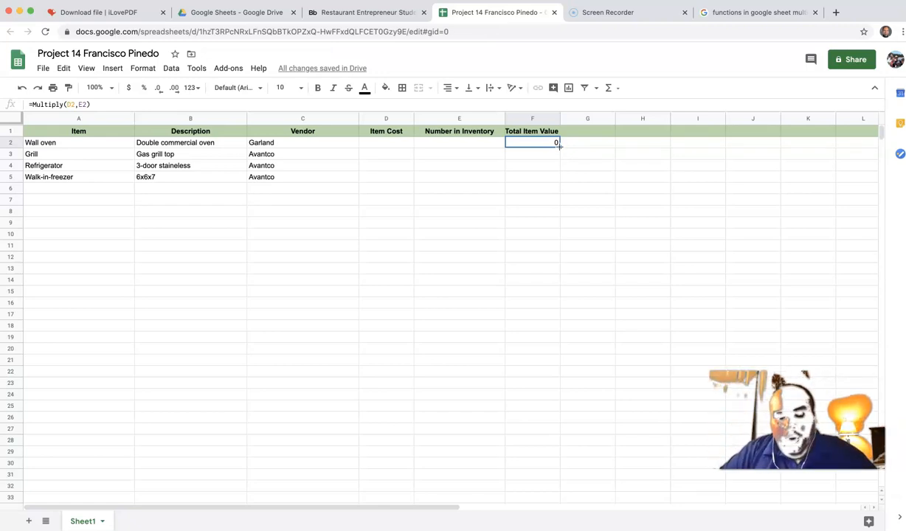
drag(559, 145, 556, 327)
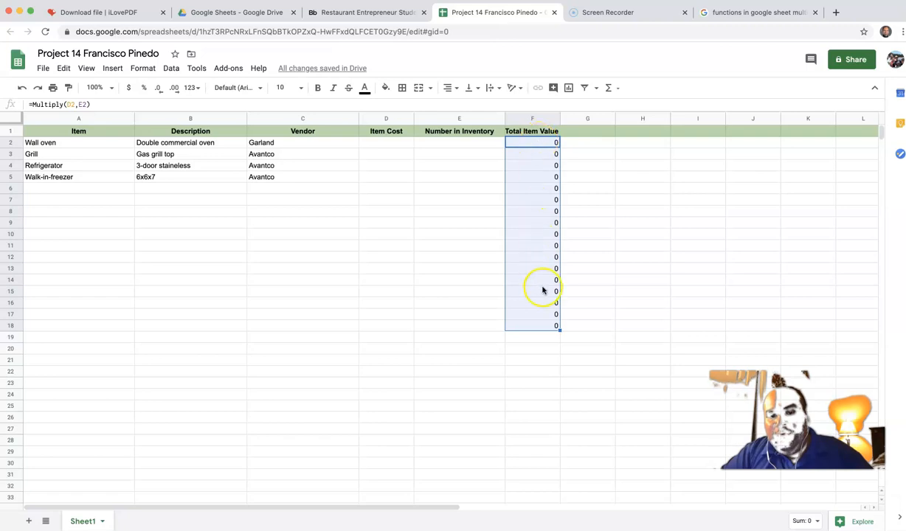
click(383, 138)
click(382, 144)
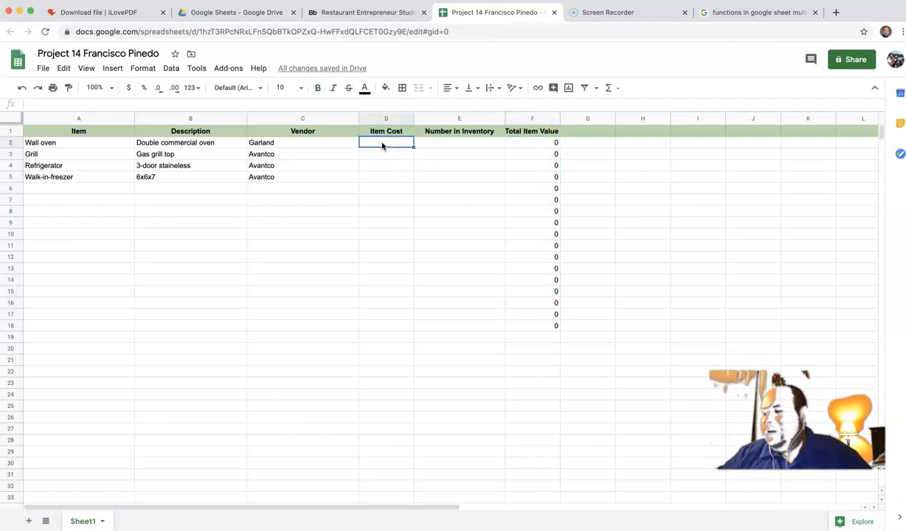
Step: Check the PDF table, then enter the Wall oven cost $5,000 and quantity 1
click(358, 11)
scroll(465, 118, down, 10)
scroll(491, 144, down, 3)
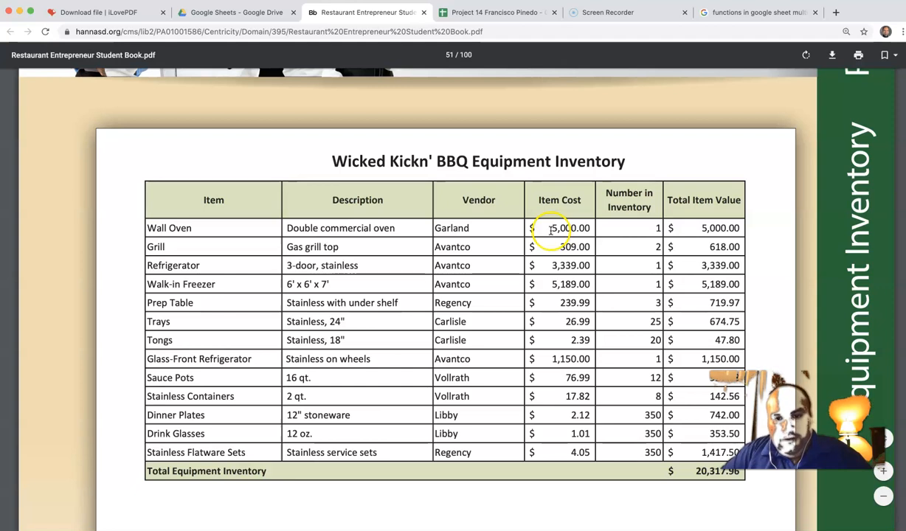
click(517, 12)
click(443, 142)
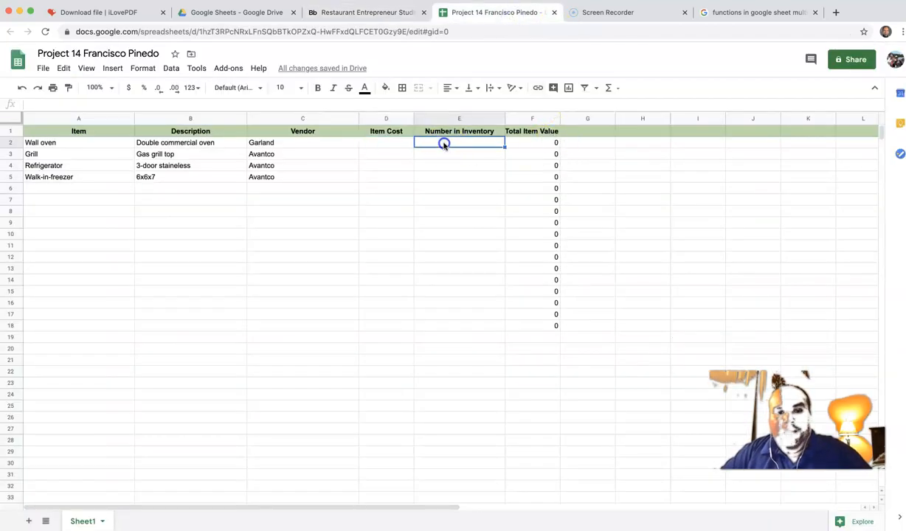
click(394, 143)
text($5)
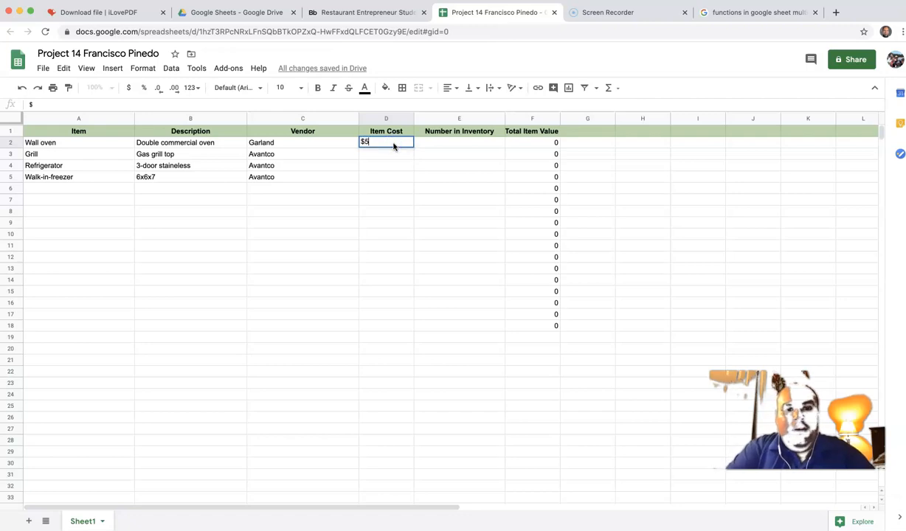
text(,000)
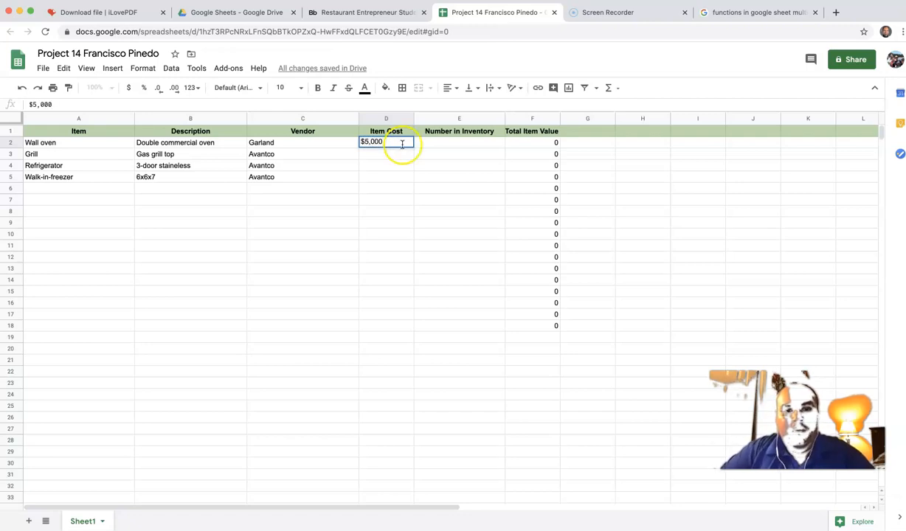
click(450, 144)
text(1)
click(454, 152)
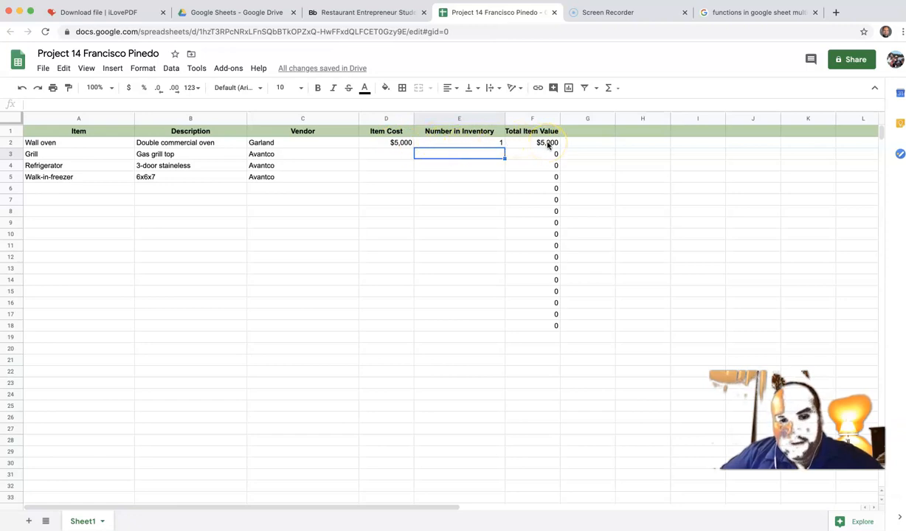
Step: Enter the Grill cost $309.00 and quantity 2 from the PDF figures
click(402, 155)
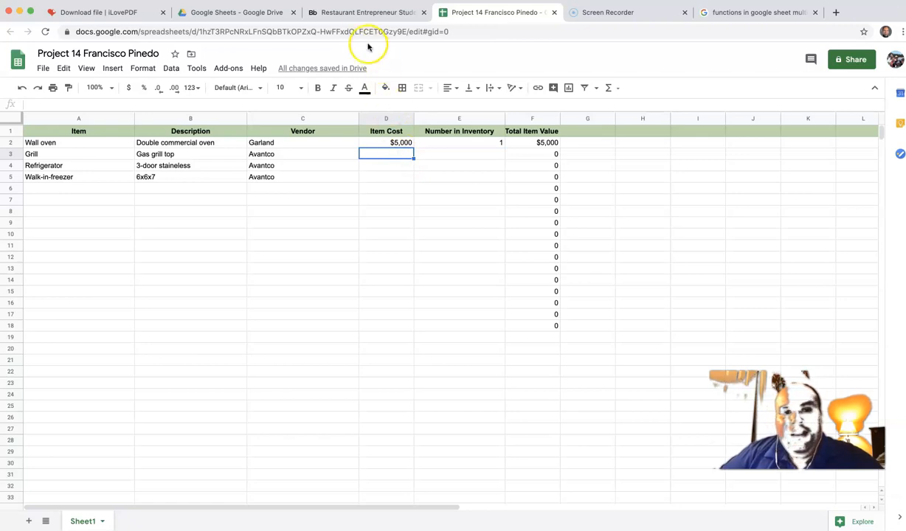
click(363, 12)
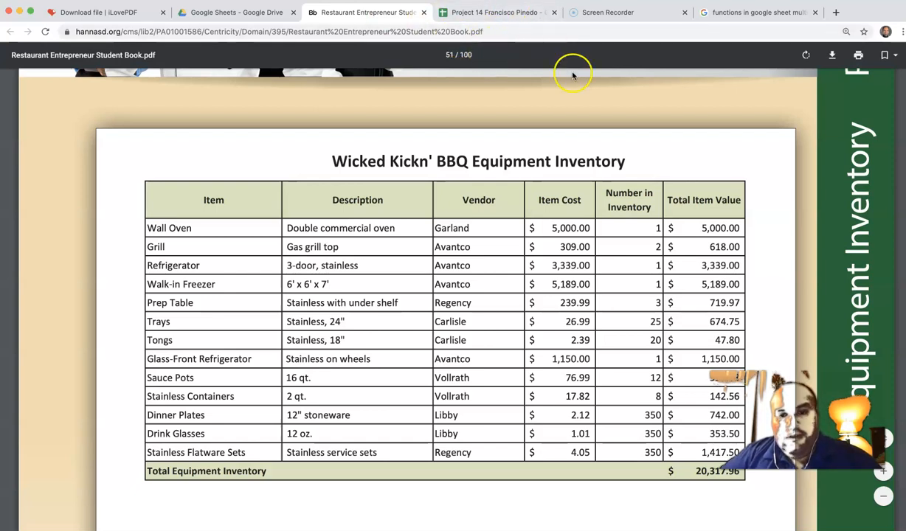
click(504, 10)
text($309.00)
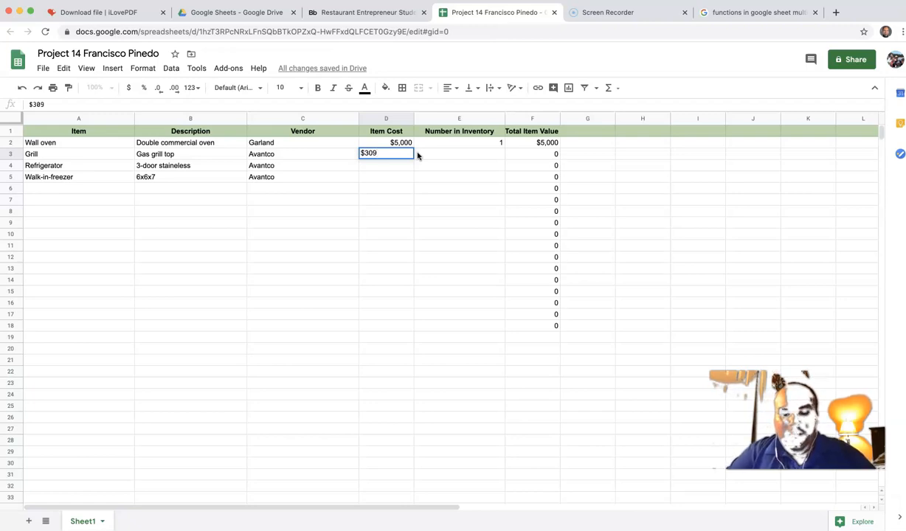
click(494, 156)
text(2)
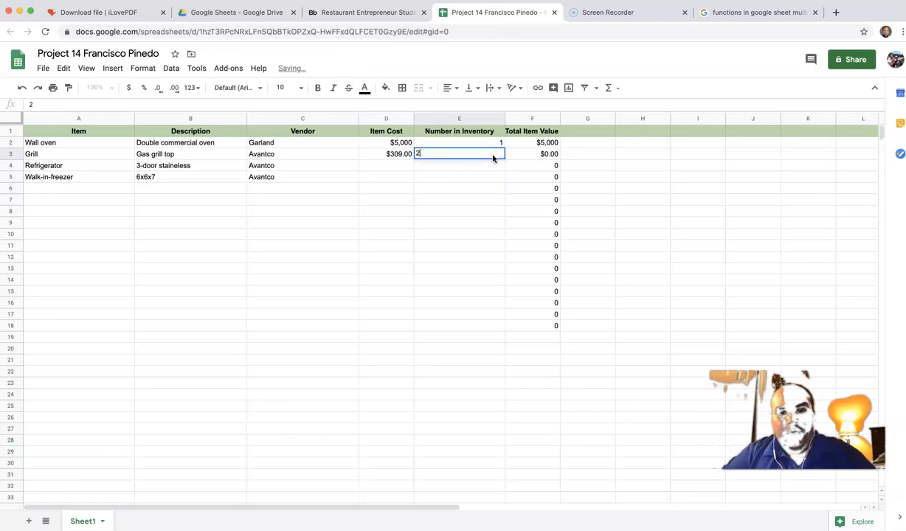
click(494, 187)
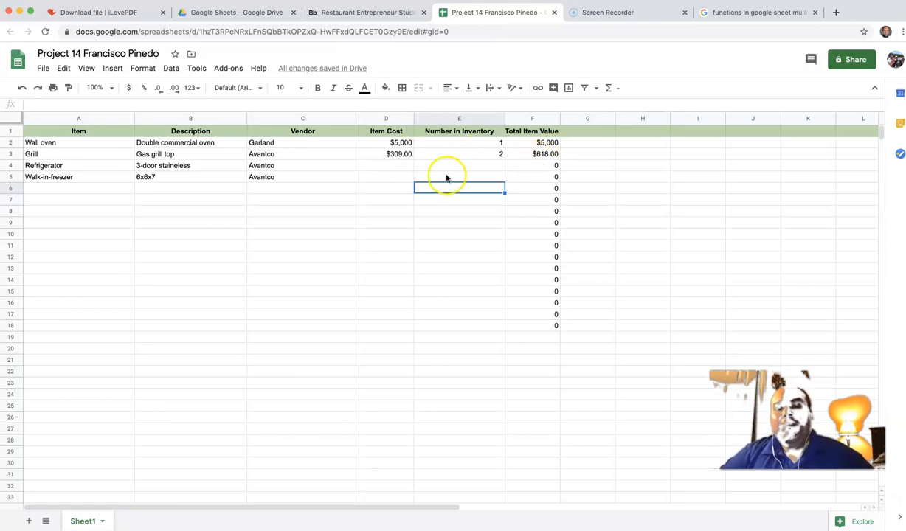
Step: Enter the Refrigerator cost $3,339.00 and quantity 1
click(395, 168)
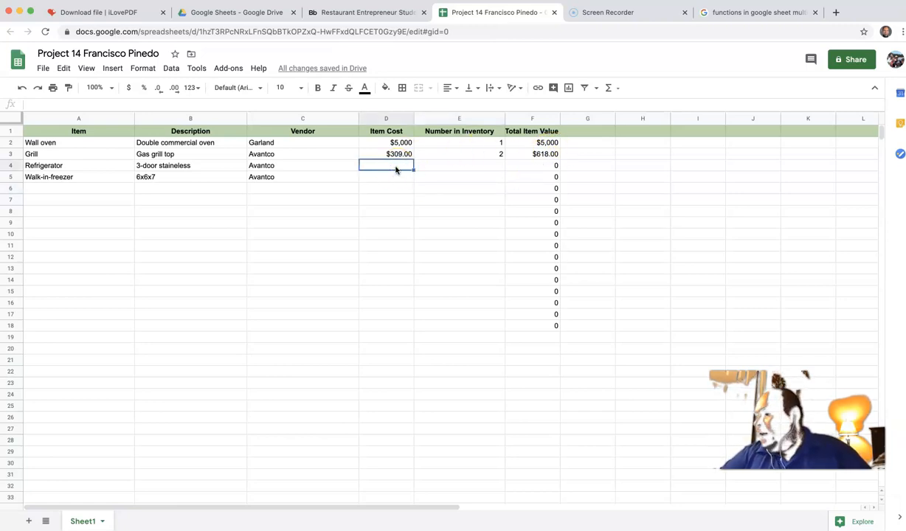
text($3,339)
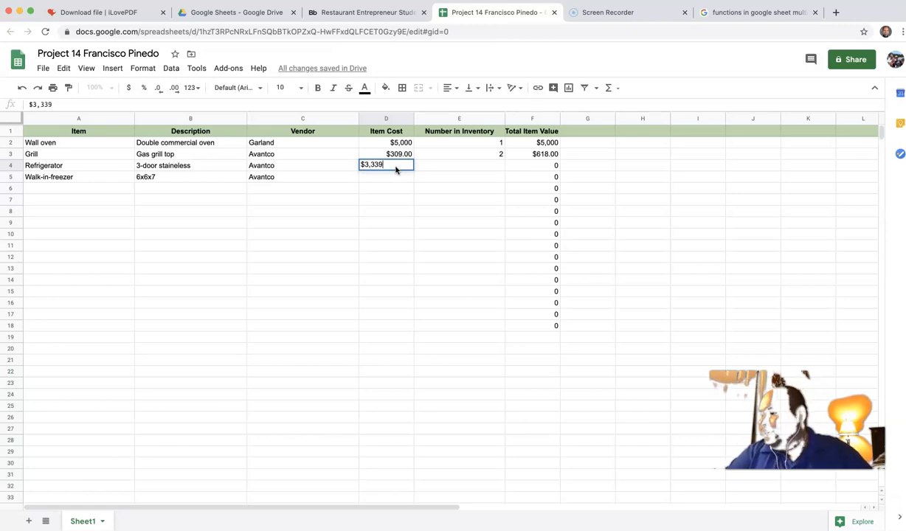
text(00)
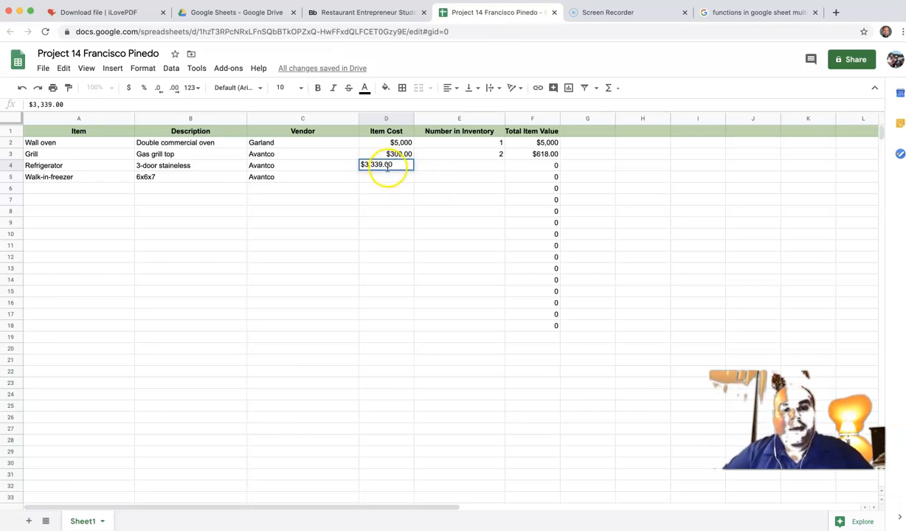
click(492, 166)
text(1)
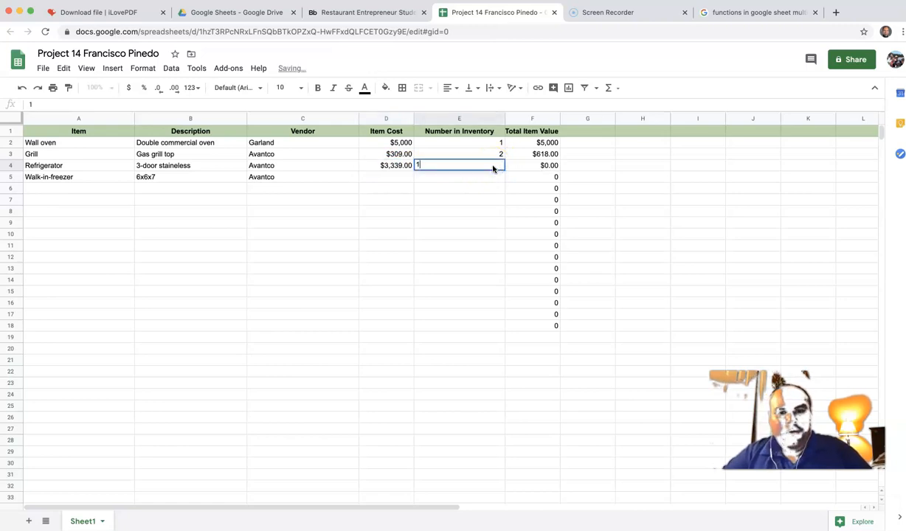
click(493, 185)
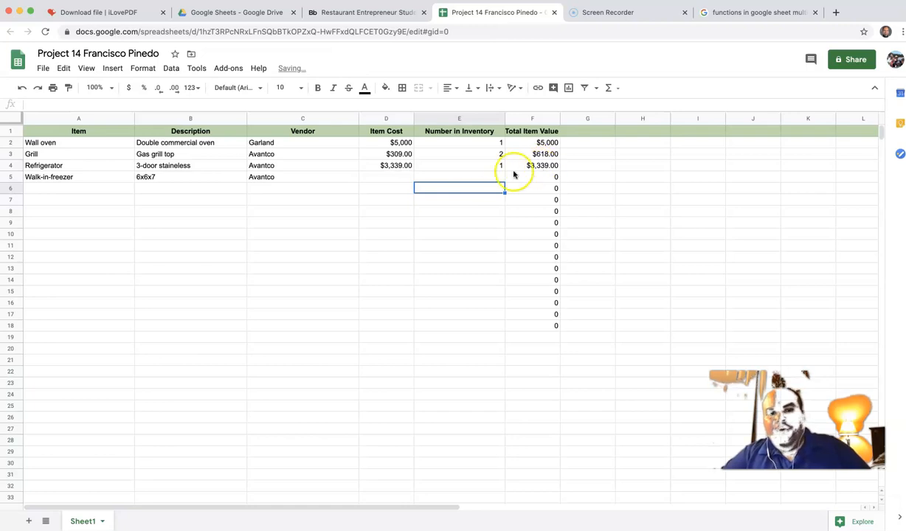
Step: Give the Walk-in-freezer cost $5,189,00 and quantity 1, producing #VALUE!
click(396, 179)
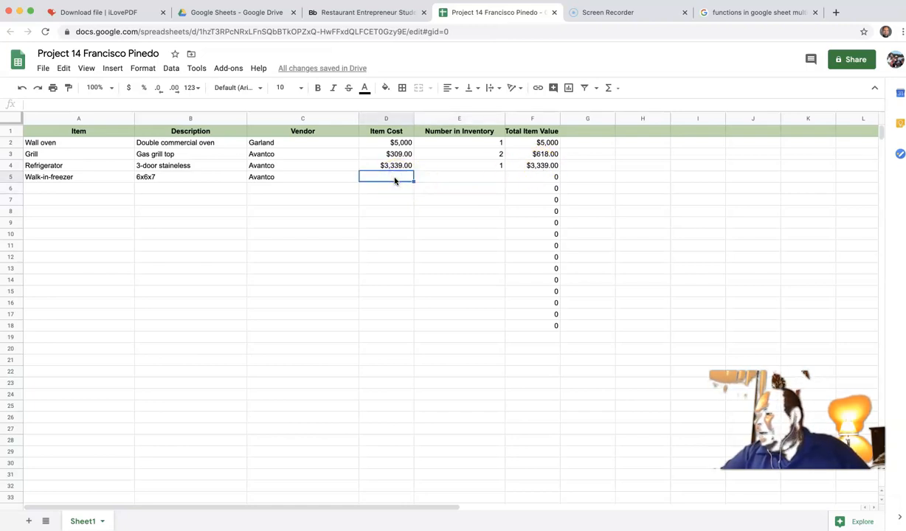
text($5)
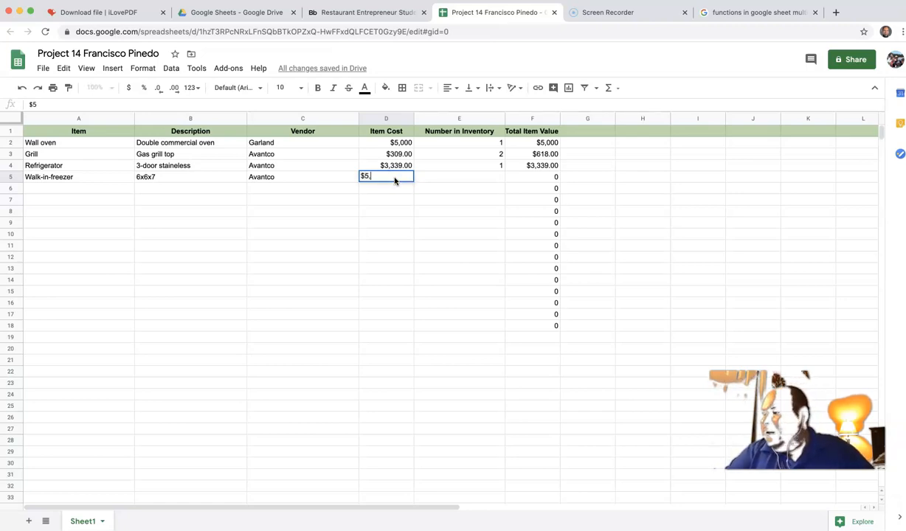
text(,189)
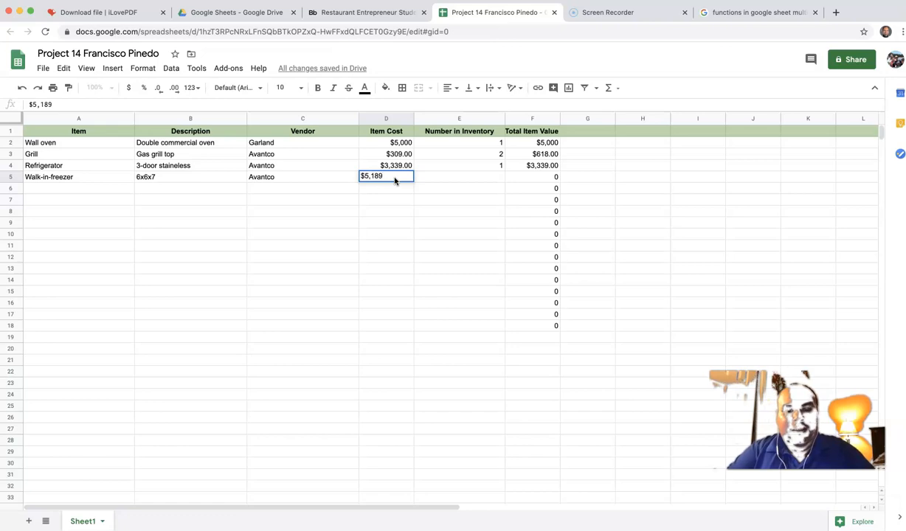
click(498, 177)
text(1)
click(526, 210)
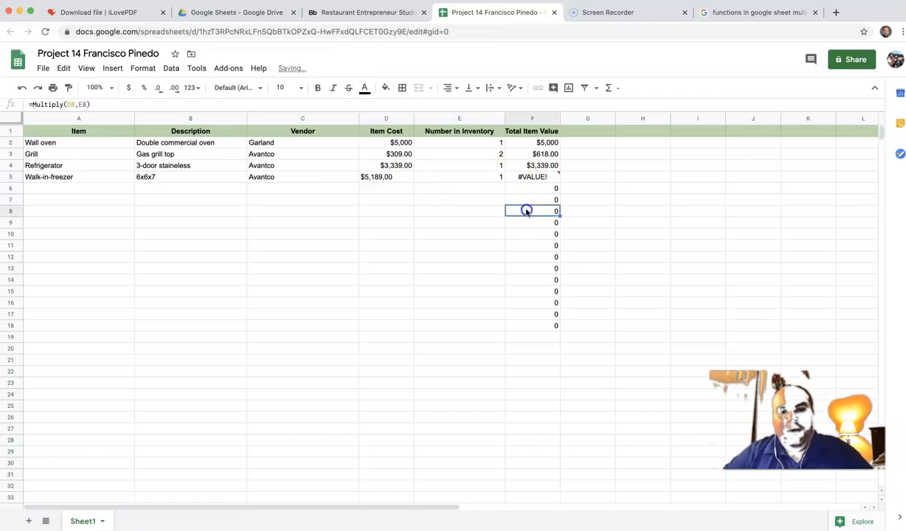
Step: Delete the trailing ',00' in D5 so the freezer cost reads $5,189.00
click(467, 178)
click(385, 178)
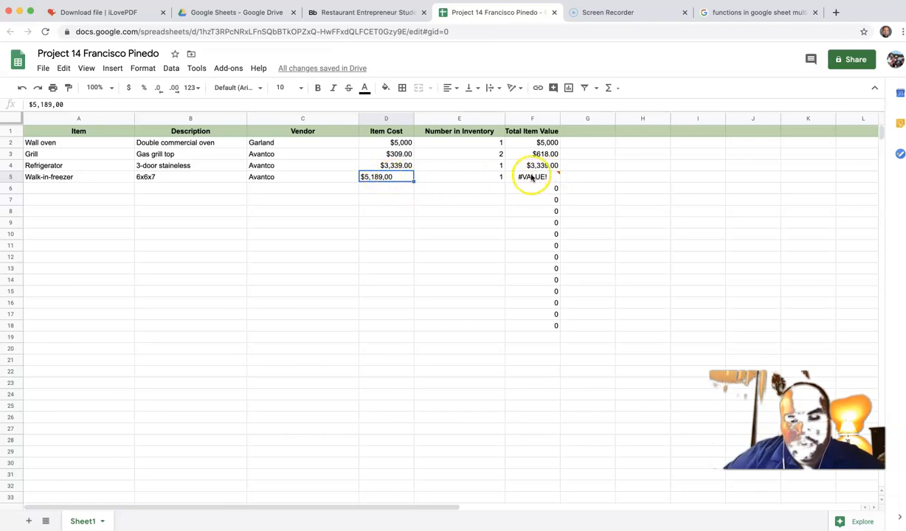
mouse_move(531, 178)
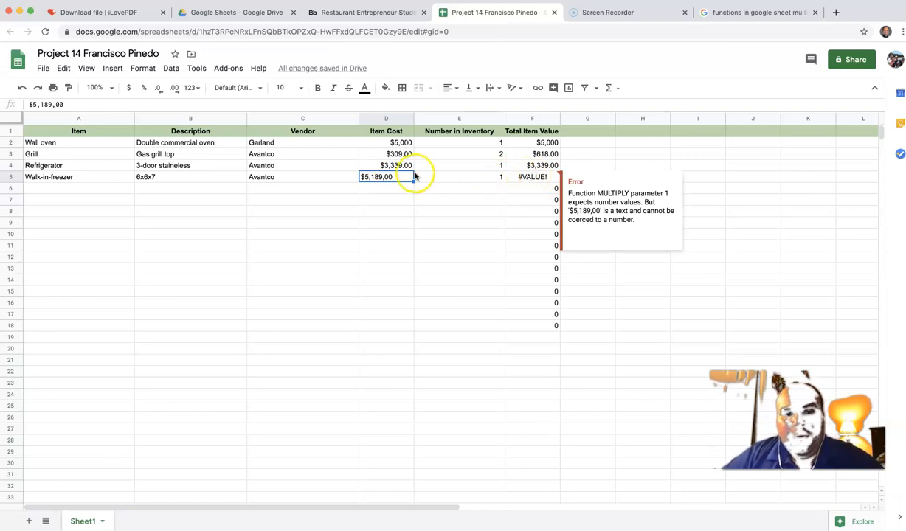
double_click(392, 177)
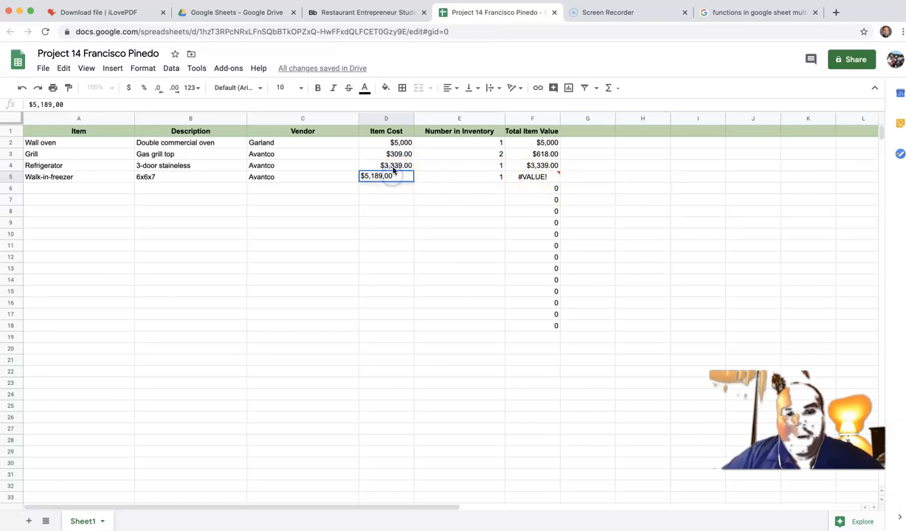
key(BackSpace)
key(BackSpace)
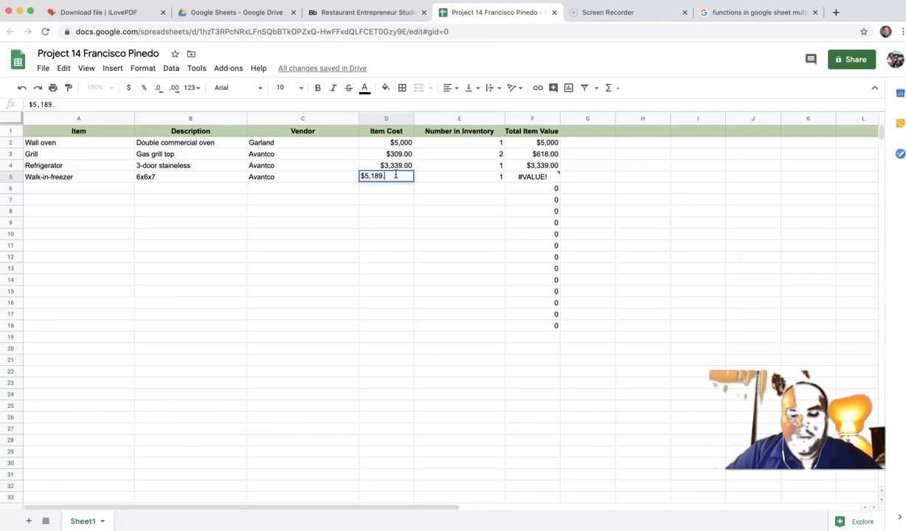
click(469, 200)
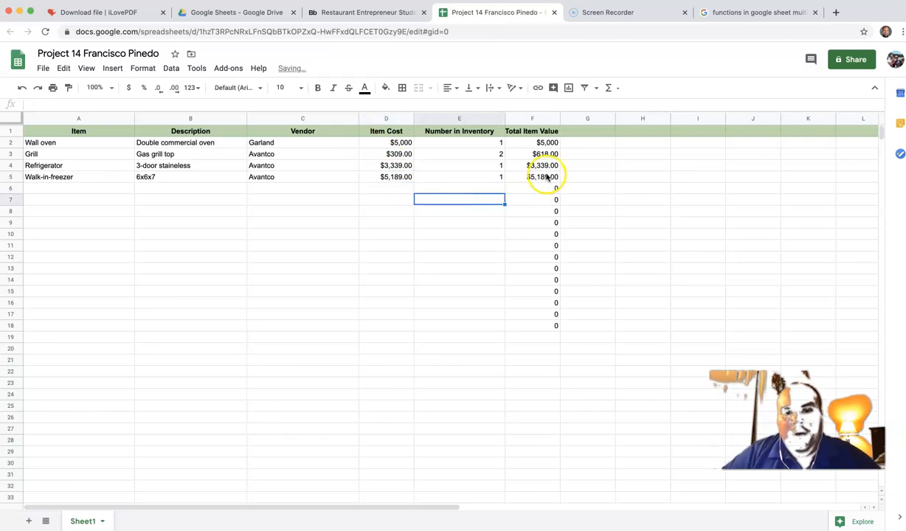
Step: Clear the Refrigerator quantity E4 after a stray move from E5 caused a #REF! total
click(499, 180)
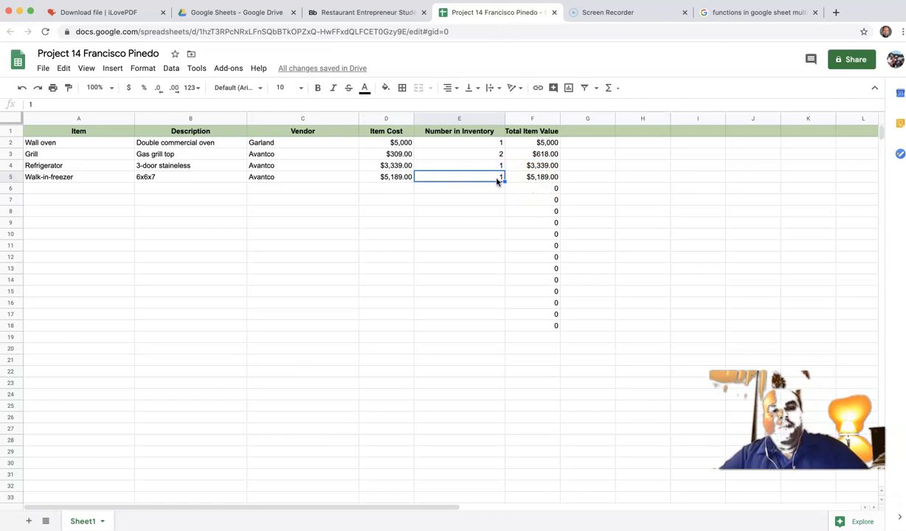
drag(497, 170, 497, 172)
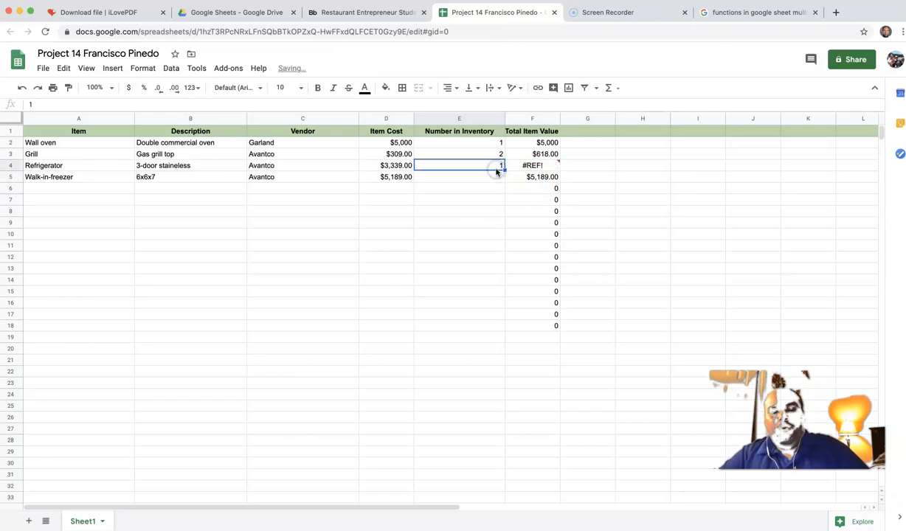
text(3)
click(490, 191)
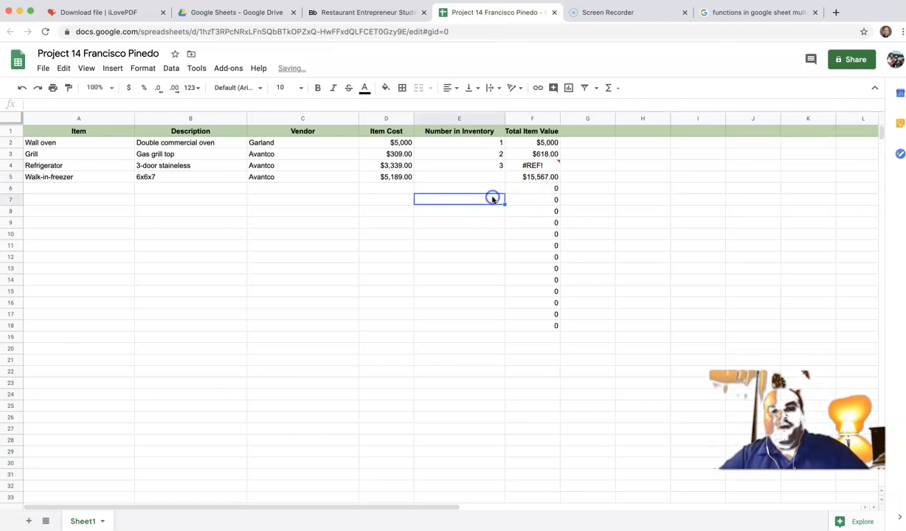
click(498, 169)
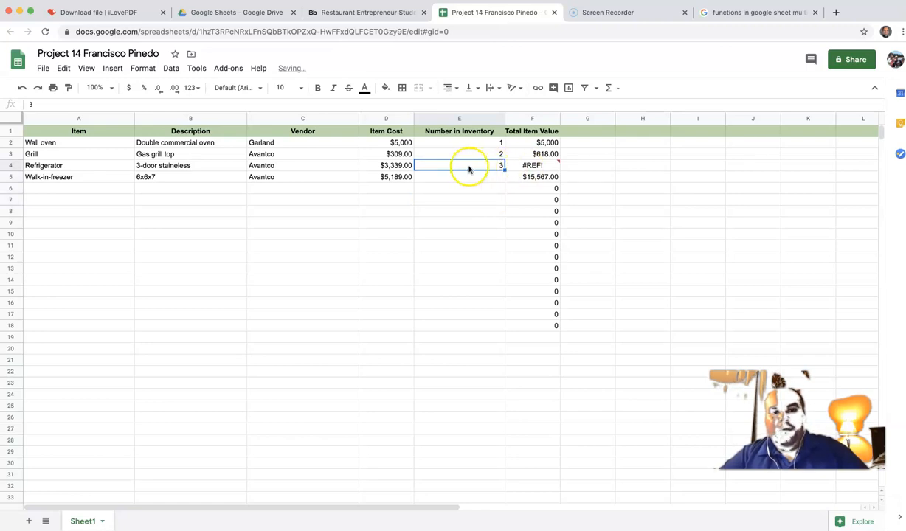
click(550, 169)
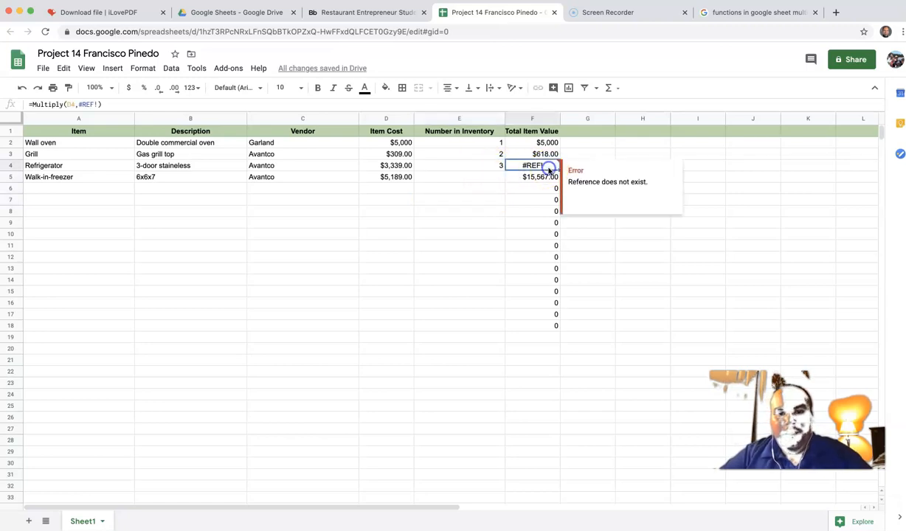
click(482, 167)
double_click(495, 166)
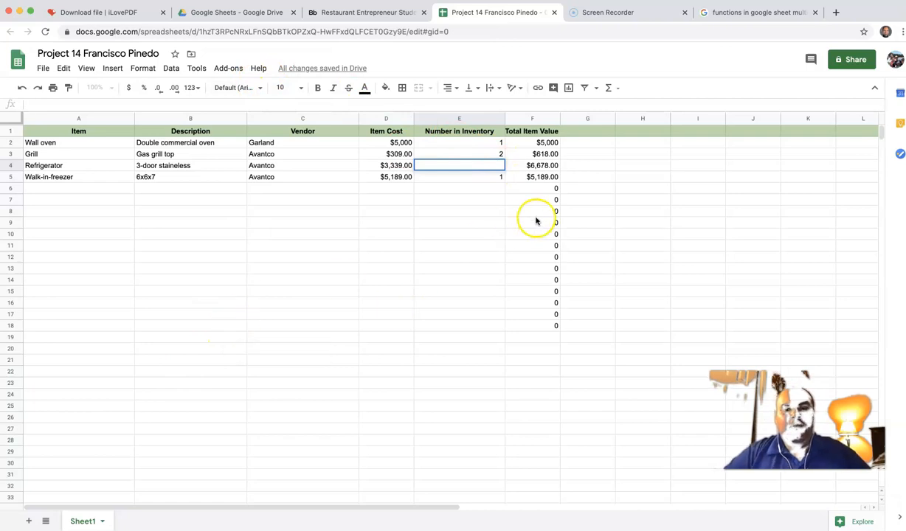
click(488, 214)
click(495, 169)
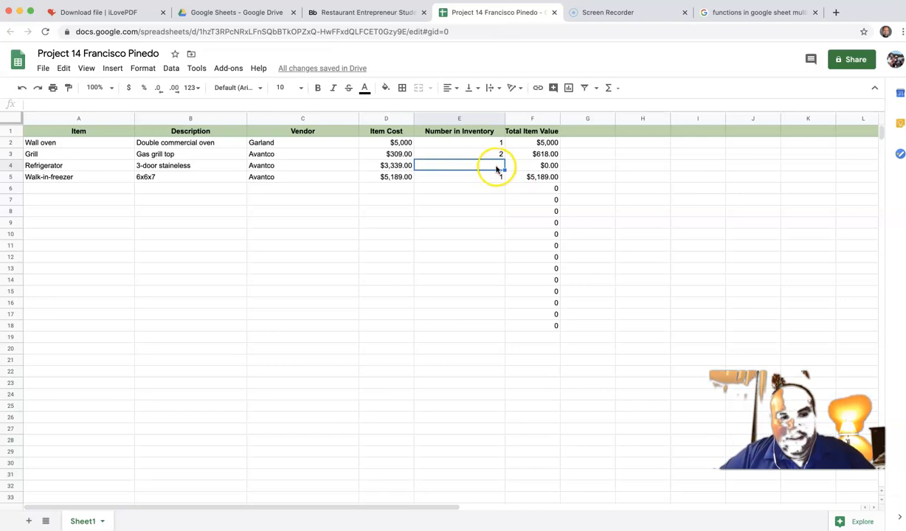
click(492, 167)
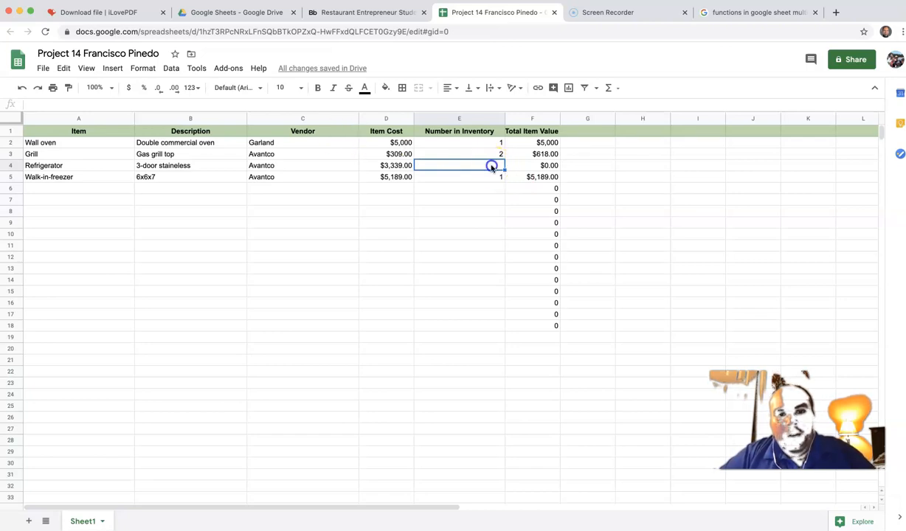
Step: Enter the Refrigerator quantity as 1, then change it to 2 for $6,678.00
click(48, 104)
text(1)
key(Return)
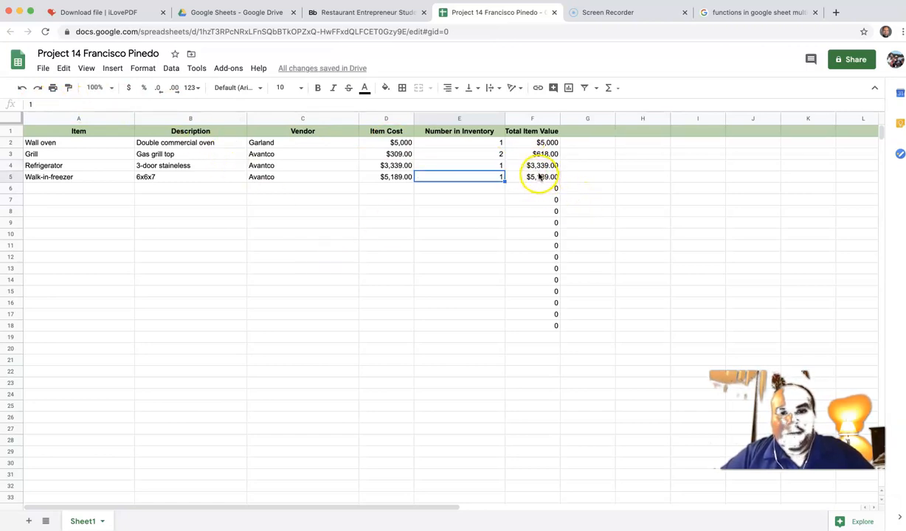
click(496, 167)
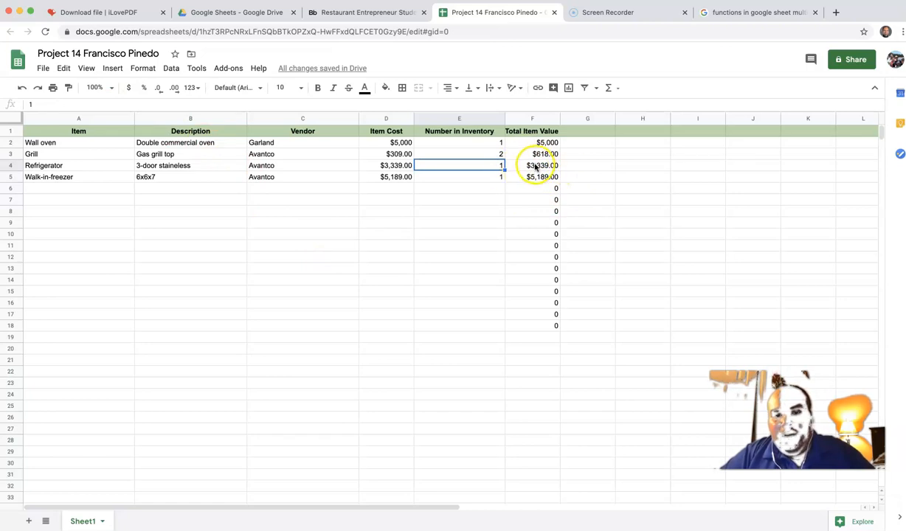
click(52, 106)
key(BackSpace)
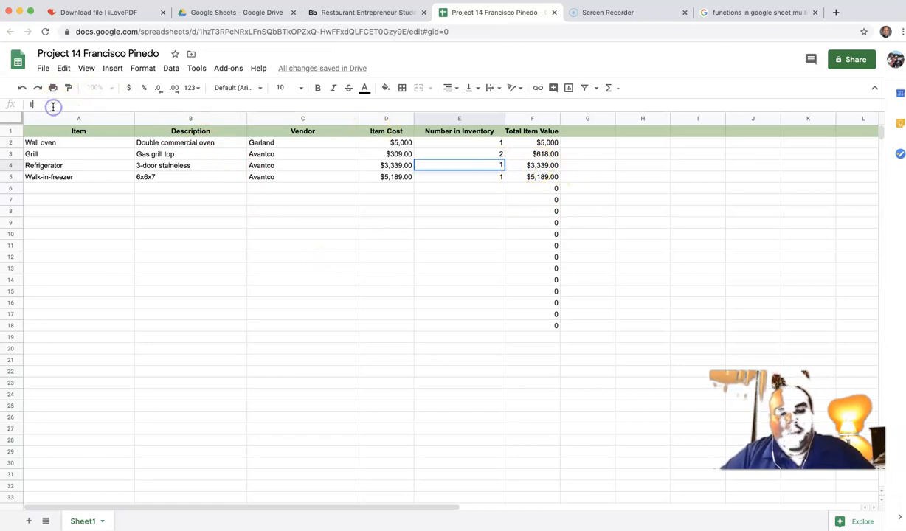
text(2)
key(Return)
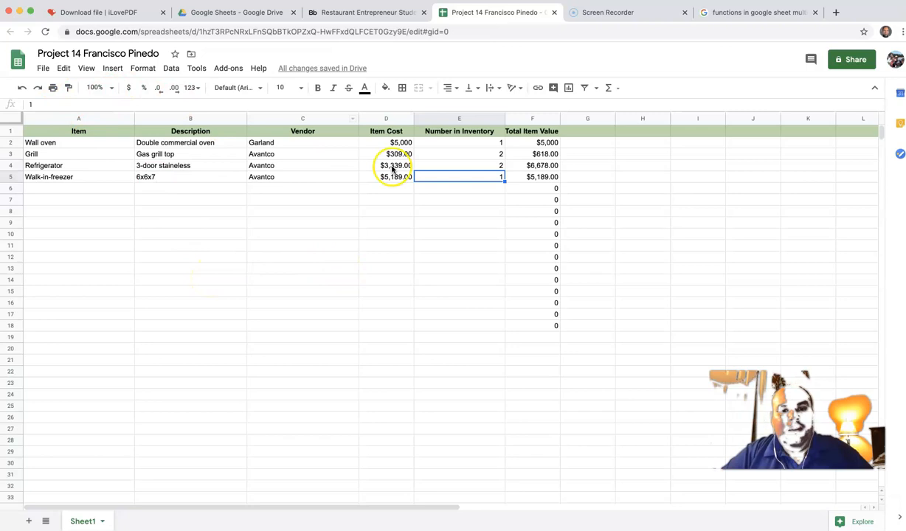
Step: Replace the Refrigerator quantity 2 with 1 in E4 through the formula bar
click(496, 166)
click(23, 106)
key(BackSpace)
text(1)
key(Return)
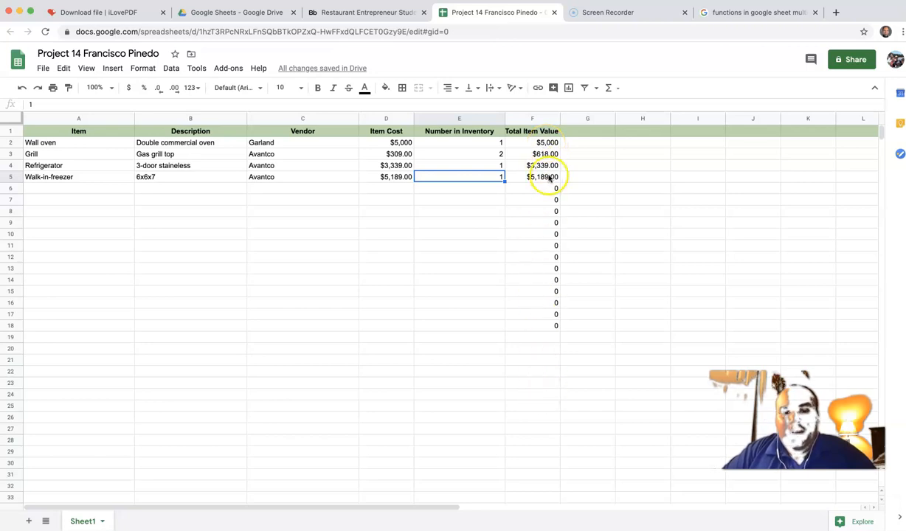
Step: Share the Project 14 spreadsheet with the recipient's e-mail address and send the notification invitation
click(854, 62)
click(390, 281)
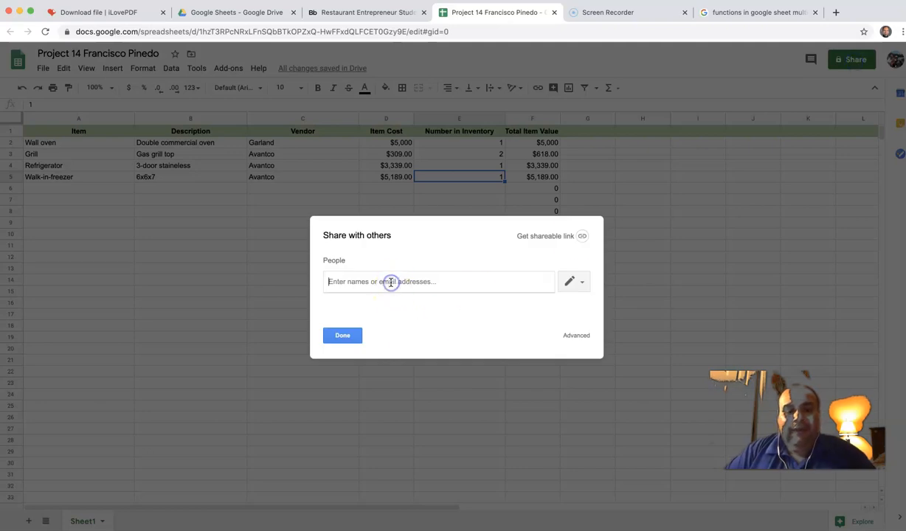
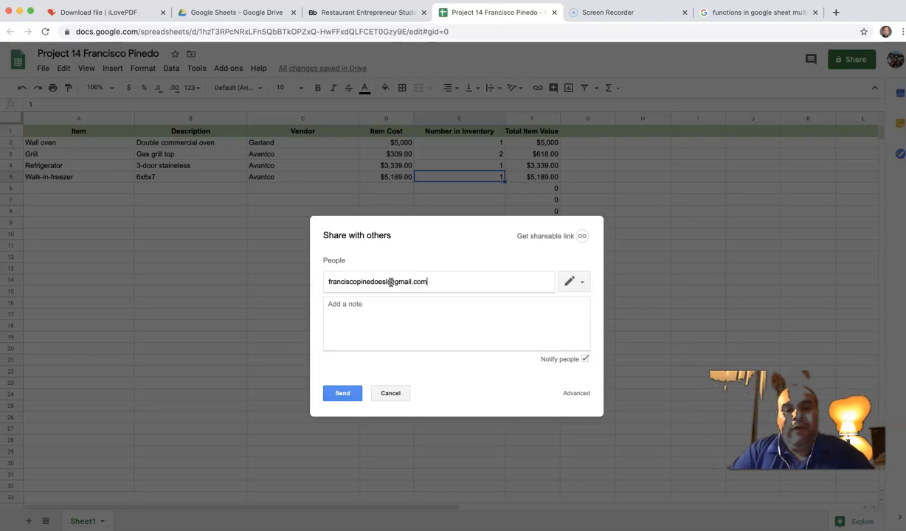
key(Return)
click(347, 400)
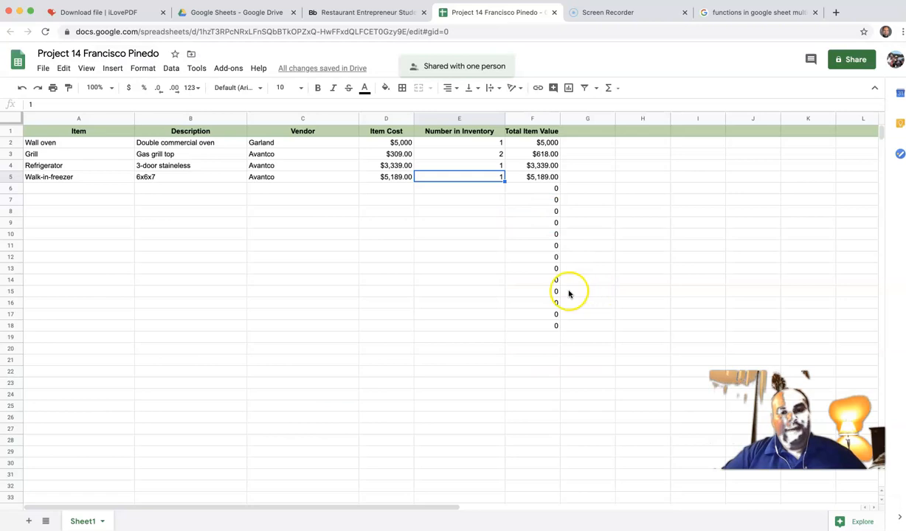